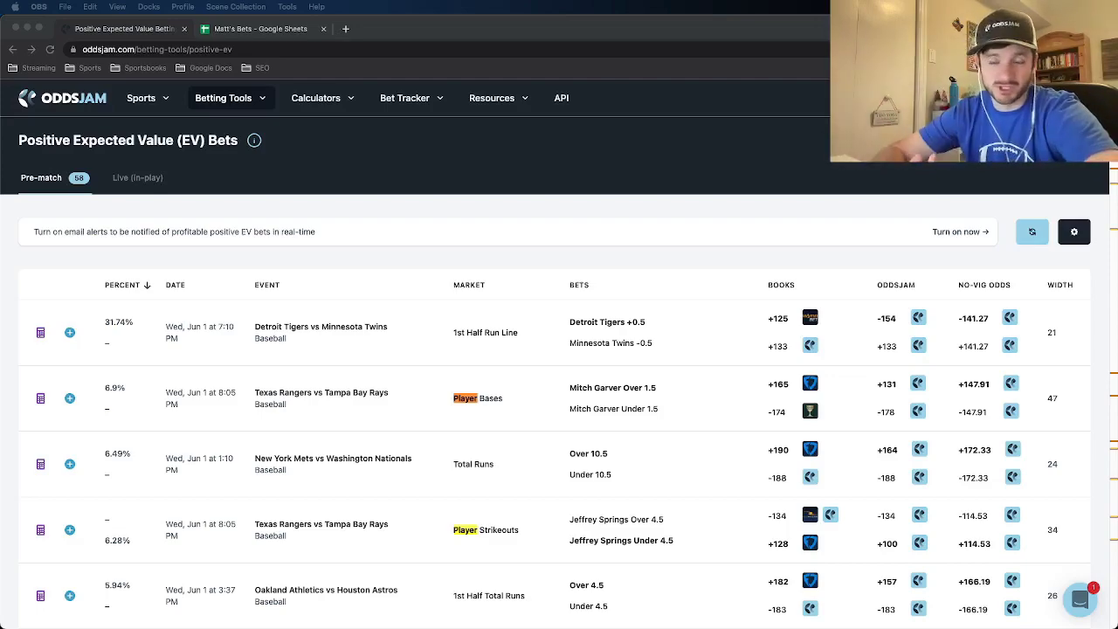
click(278, 162)
drag(207, 144, 17, 142)
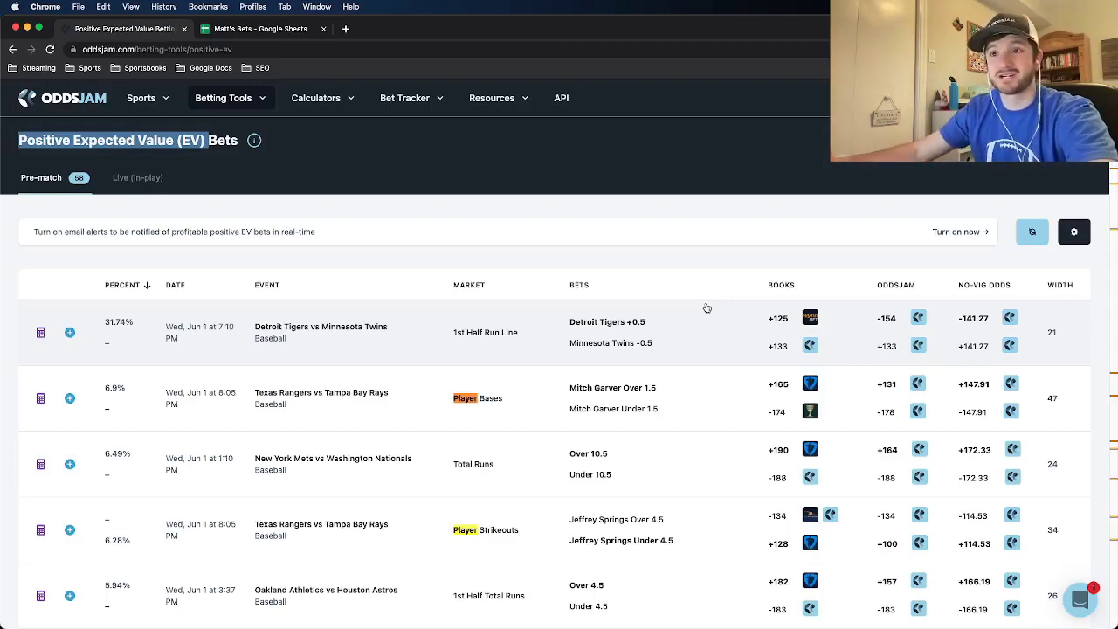
click(172, 135)
drag(206, 139, 16, 141)
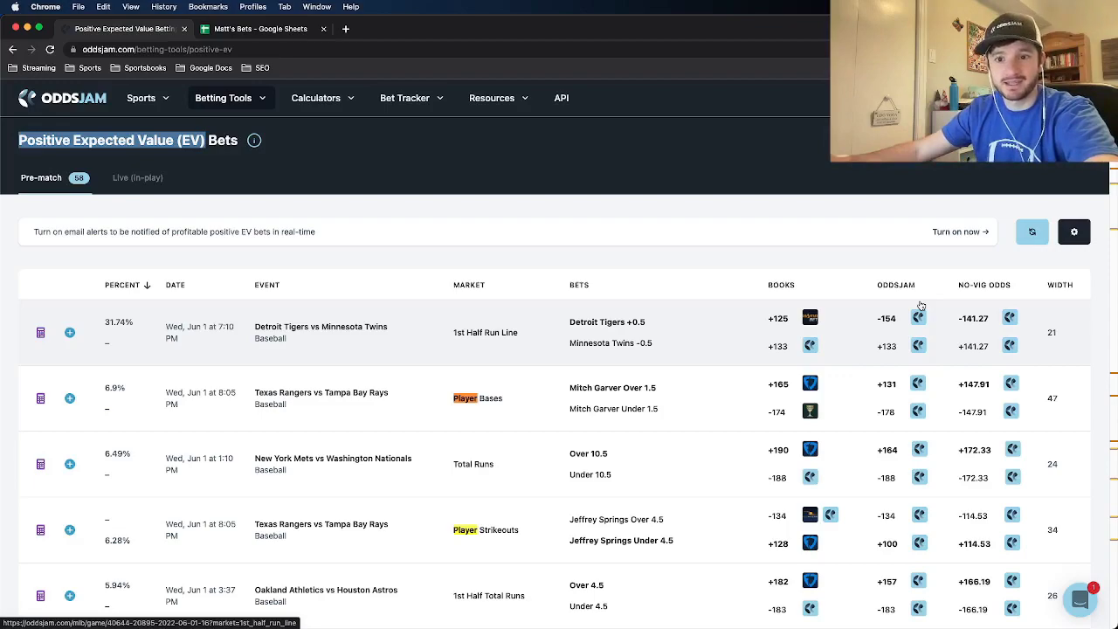
drag(1099, 294, 1046, 286)
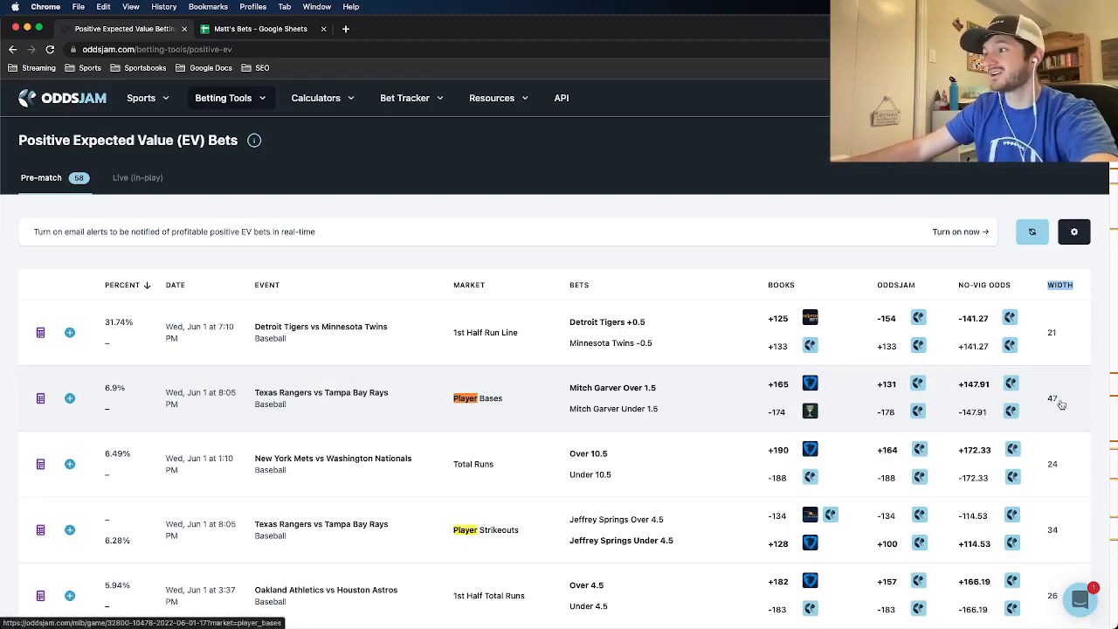
Step: Open the Texas Rangers vs Tampa Bay Rays player bases market in a new tab and compare the players' odds across sportsbooks
right_click(377, 406)
click(398, 413)
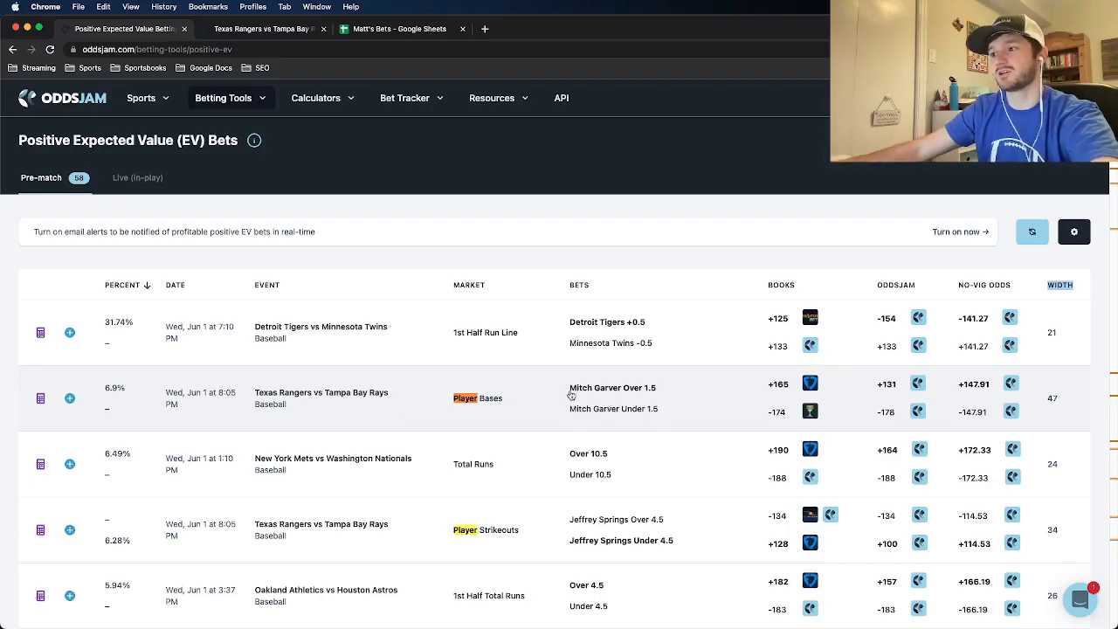
click(270, 33)
scroll(317, 332, down, 20)
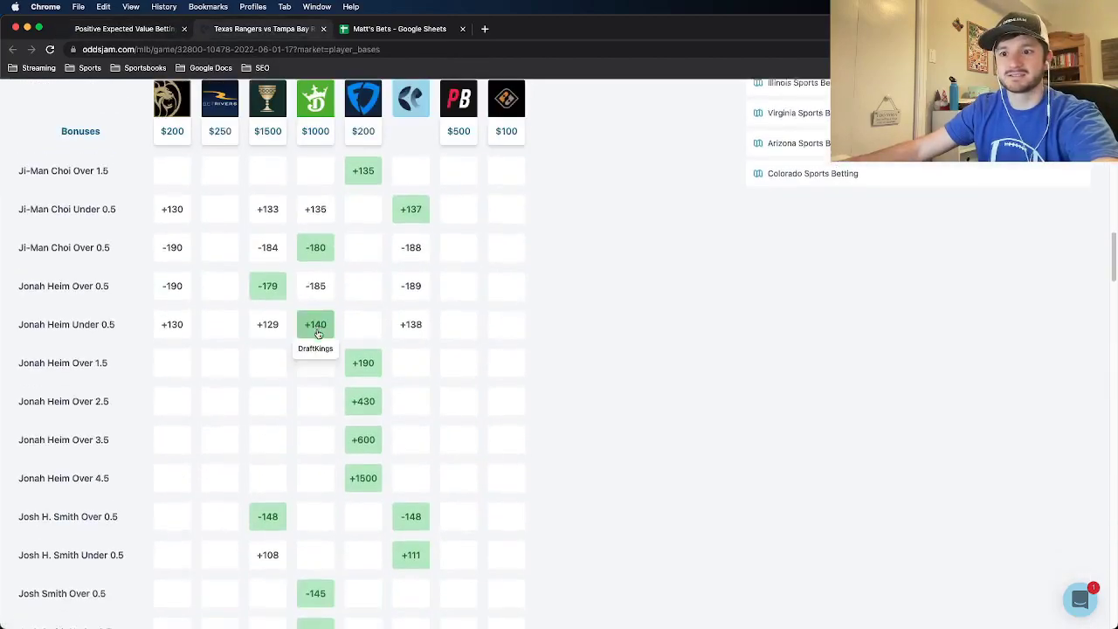
scroll(317, 332, down, 7)
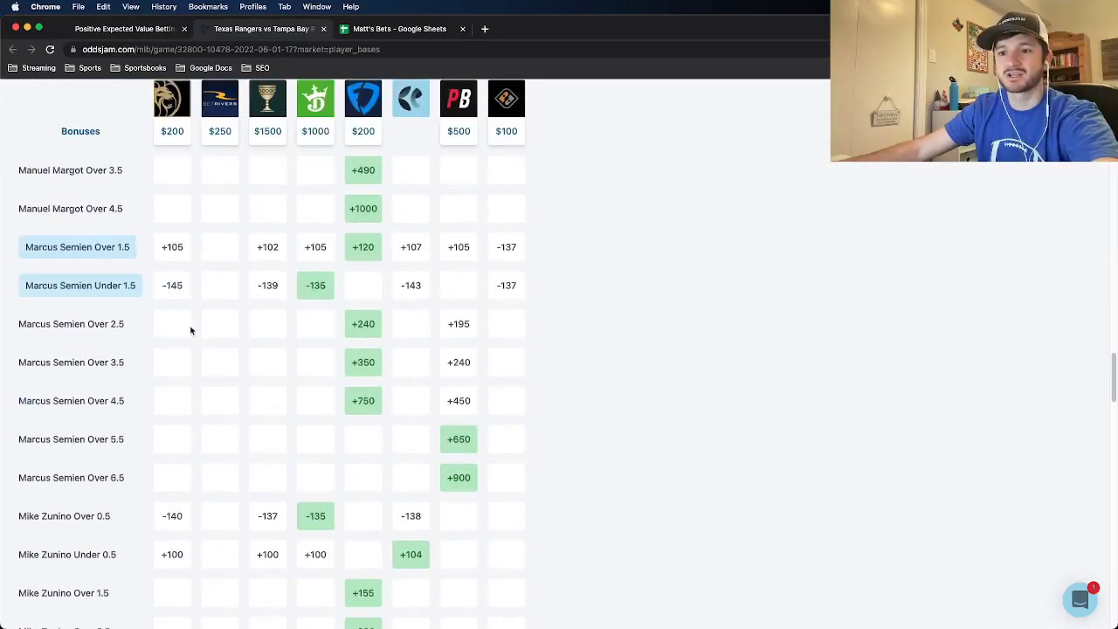
scroll(189, 329, down, 3)
scroll(185, 349, down, 3)
scroll(361, 463, down, 1)
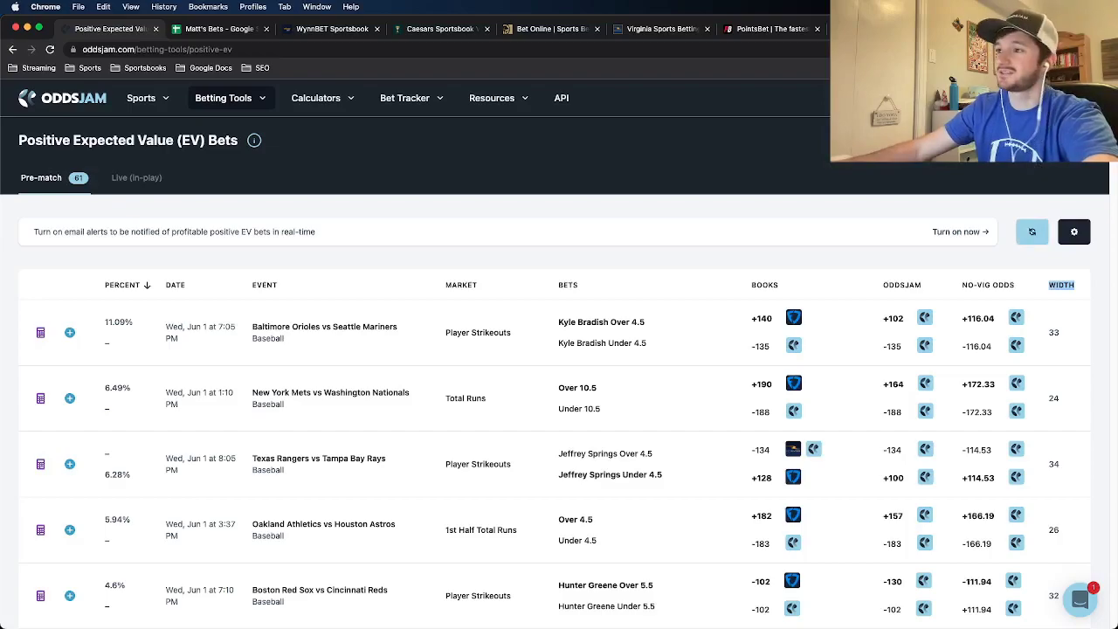
Step: Go through the "Player" matches on the bets page and open the Baltimore Orioles vs Seattle Mariners player strikeouts market in a new tab
key(Return)
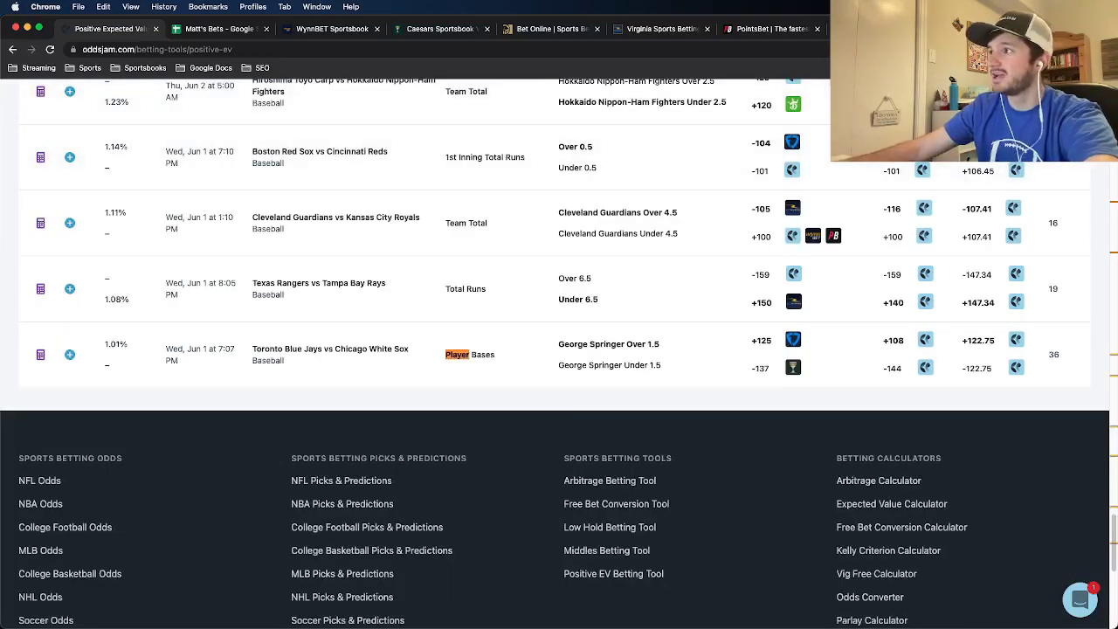
key(Return)
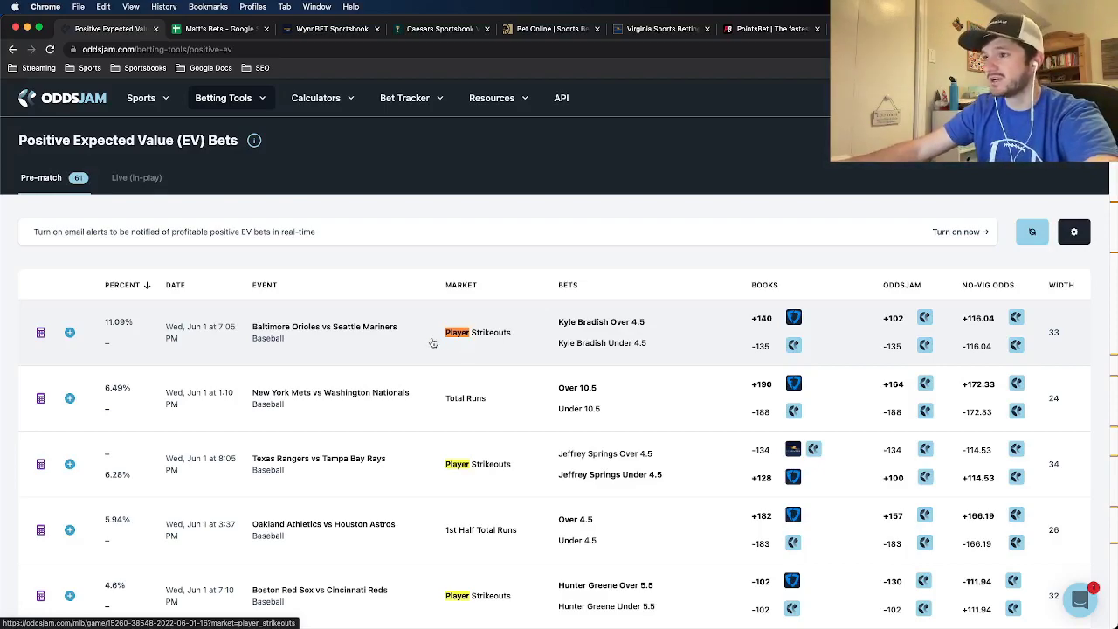
right_click(375, 351)
click(426, 255)
right_click(400, 336)
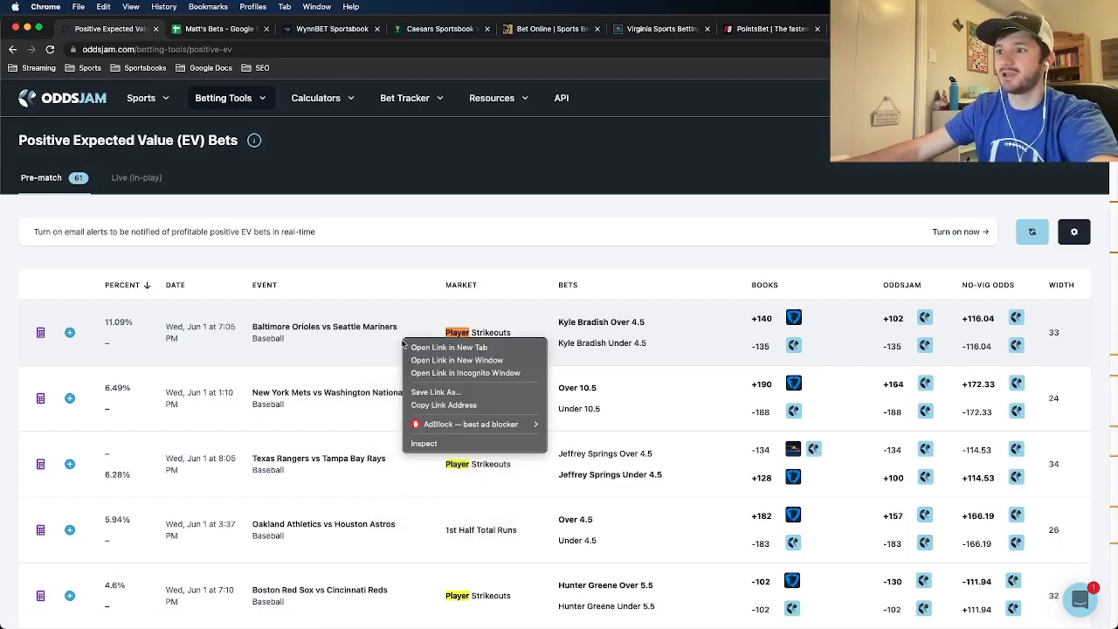
click(410, 346)
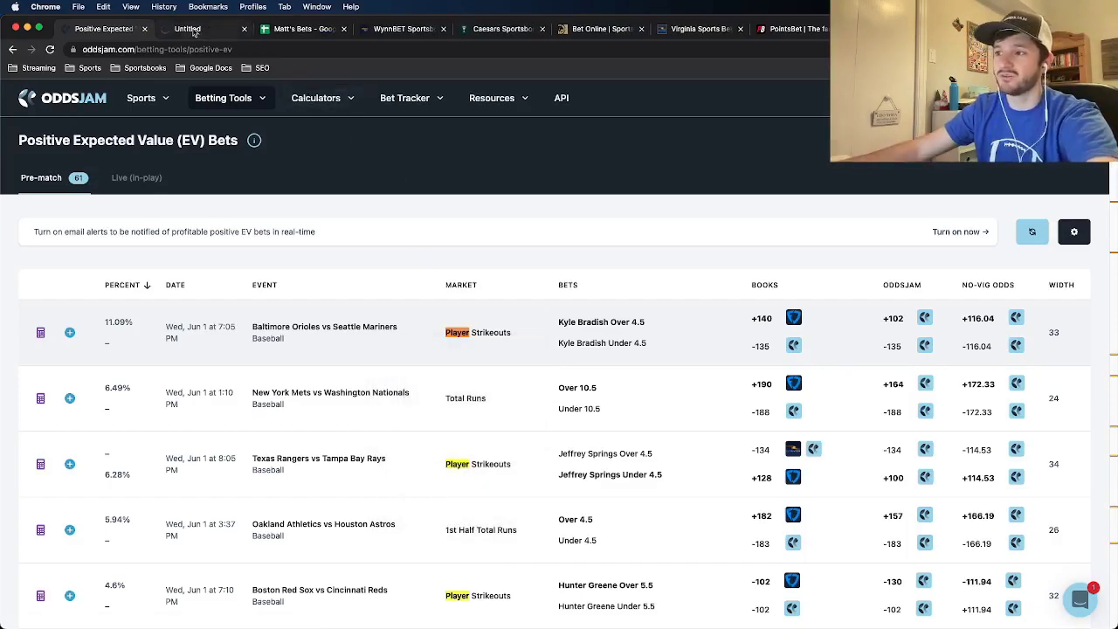
Step: Compare the Kyle Bradish strikeout odds across sportsbooks and open the wager calculator for his Over 4.5 bet
click(194, 31)
scroll(352, 376, down, 3)
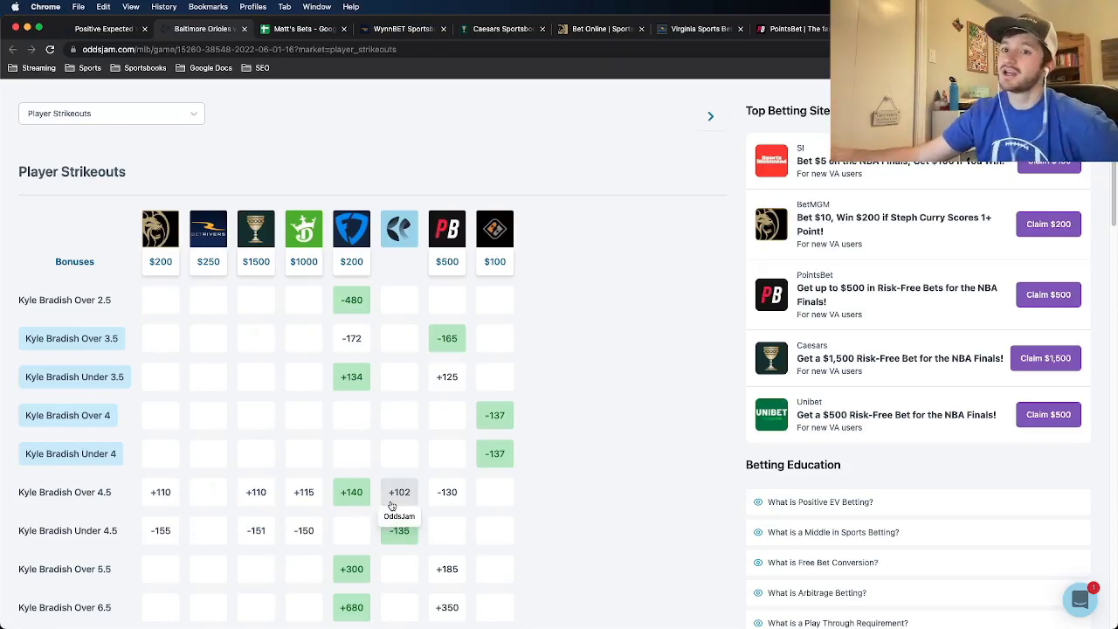
click(122, 28)
click(40, 332)
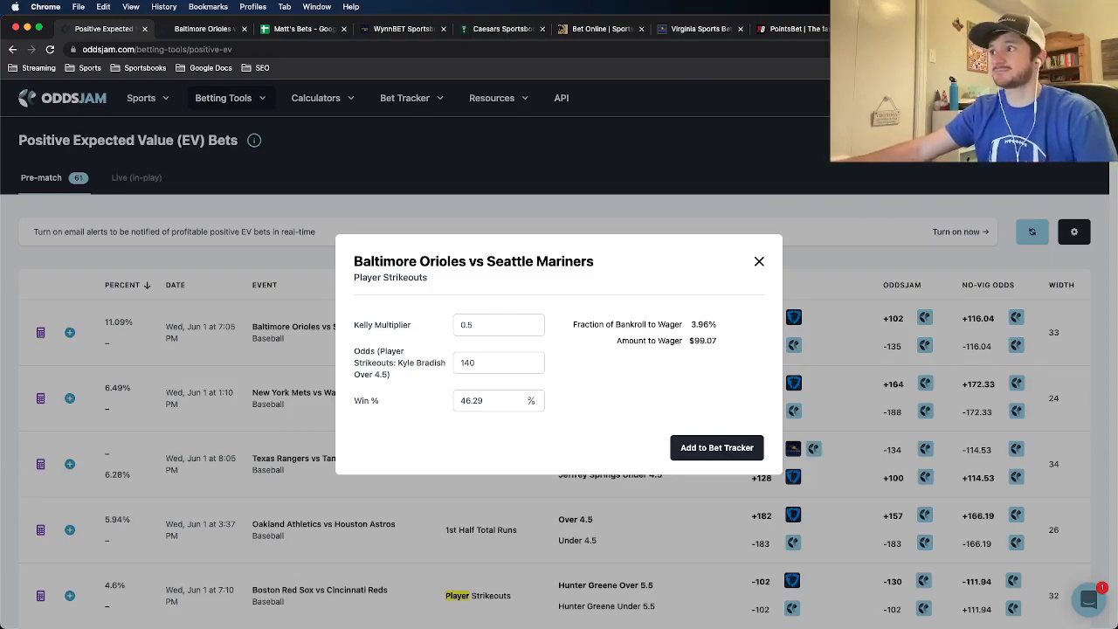
Step: Switch to FanDuel Sportsbook and open the MLB game Seattle Mariners @ Baltimore Orioles
click(904, 29)
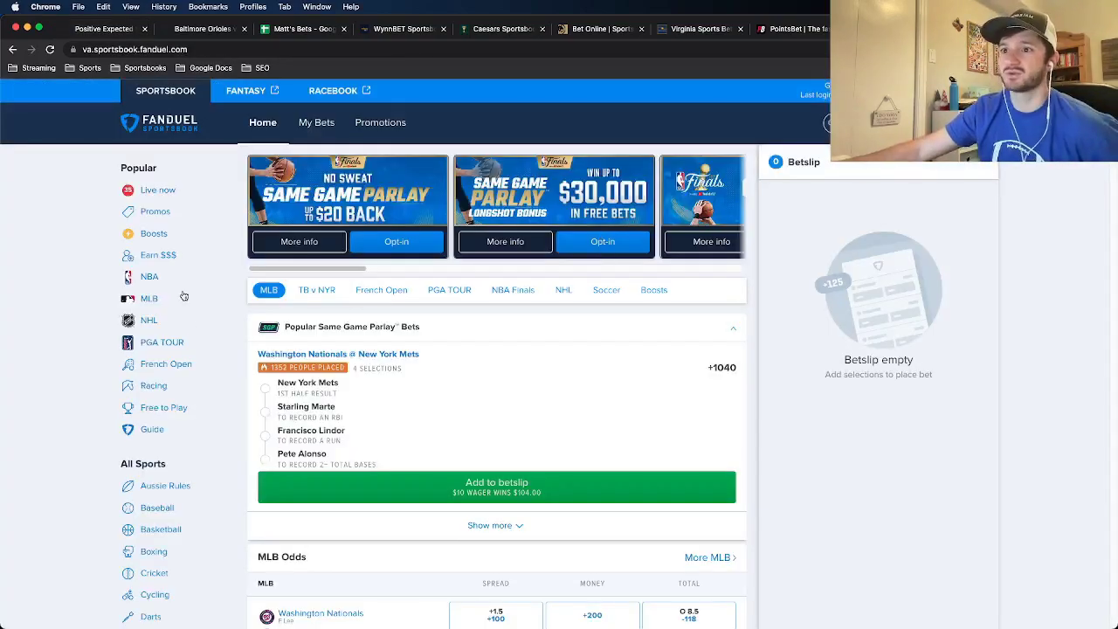
click(153, 300)
scroll(412, 469, down, 5)
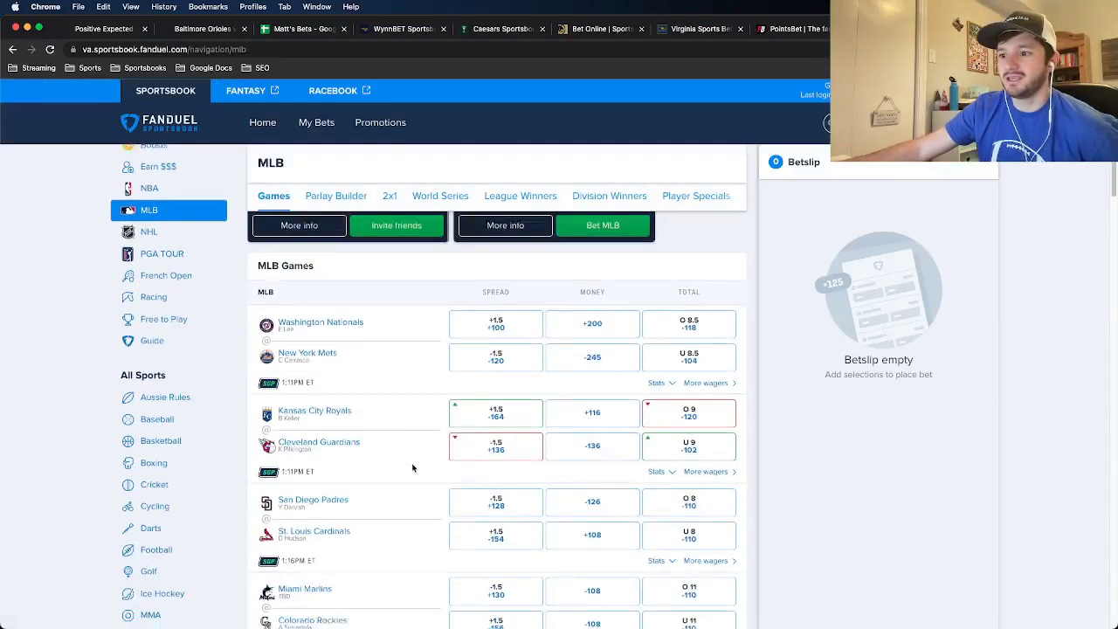
scroll(413, 469, down, 3)
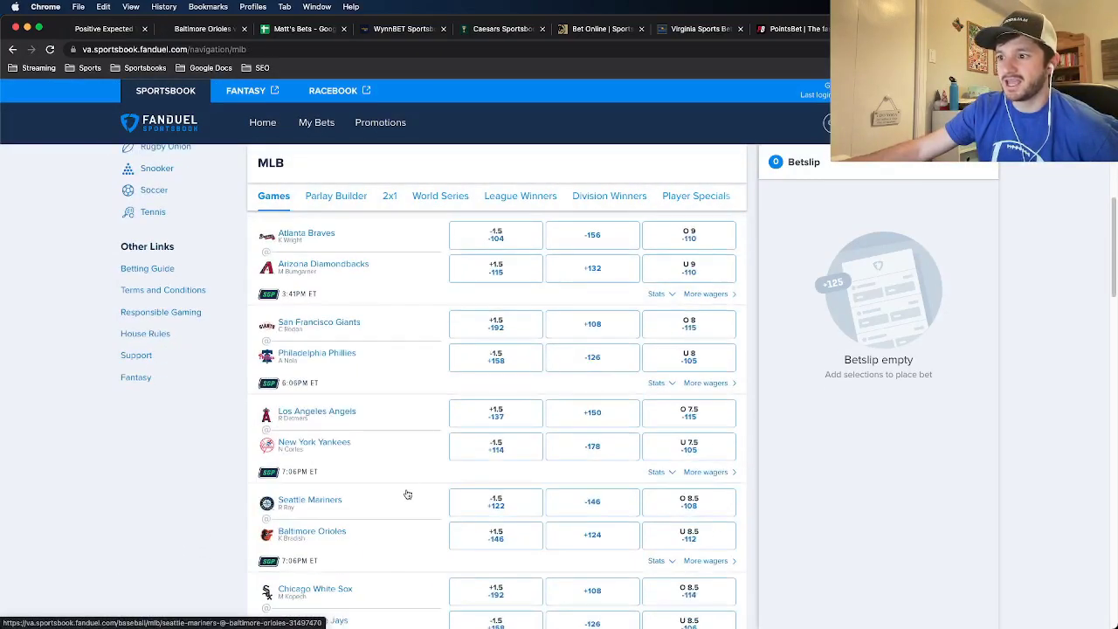
click(407, 494)
Step: Expand the game's Player Strikeouts and Kyle Bradish - Alt Strikeouts markets
scroll(409, 401, down, 10)
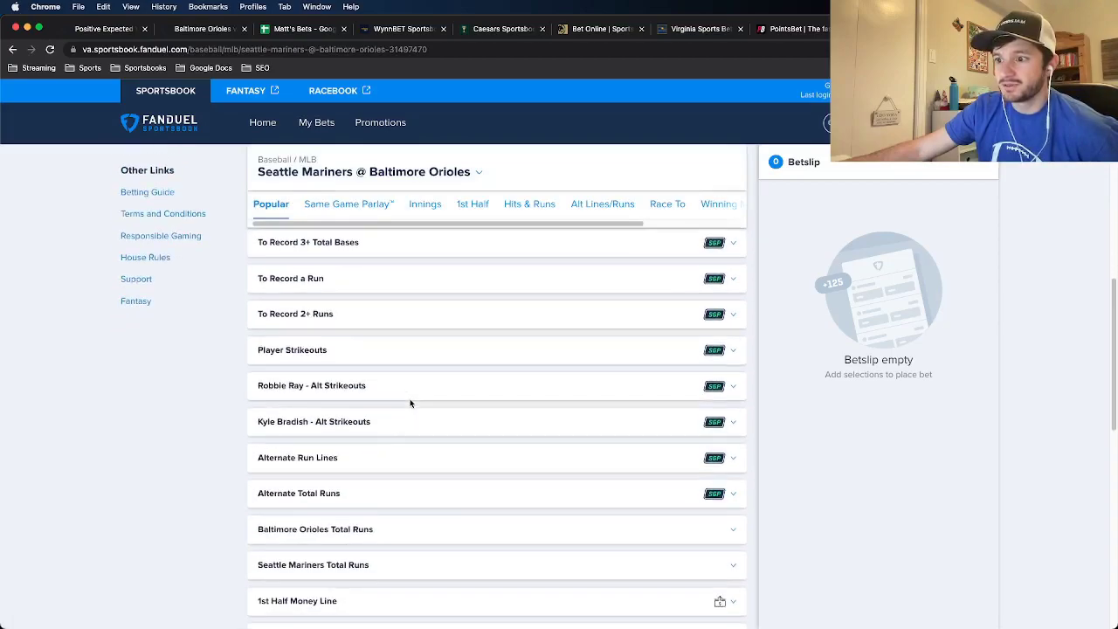
click(305, 353)
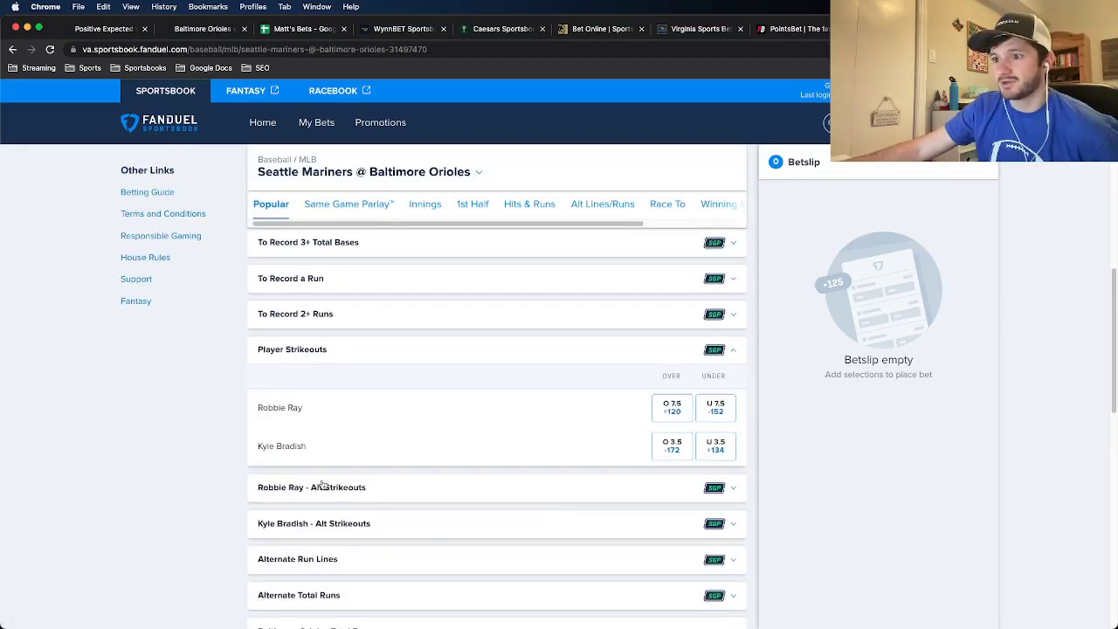
click(340, 524)
scroll(472, 494, down, 2)
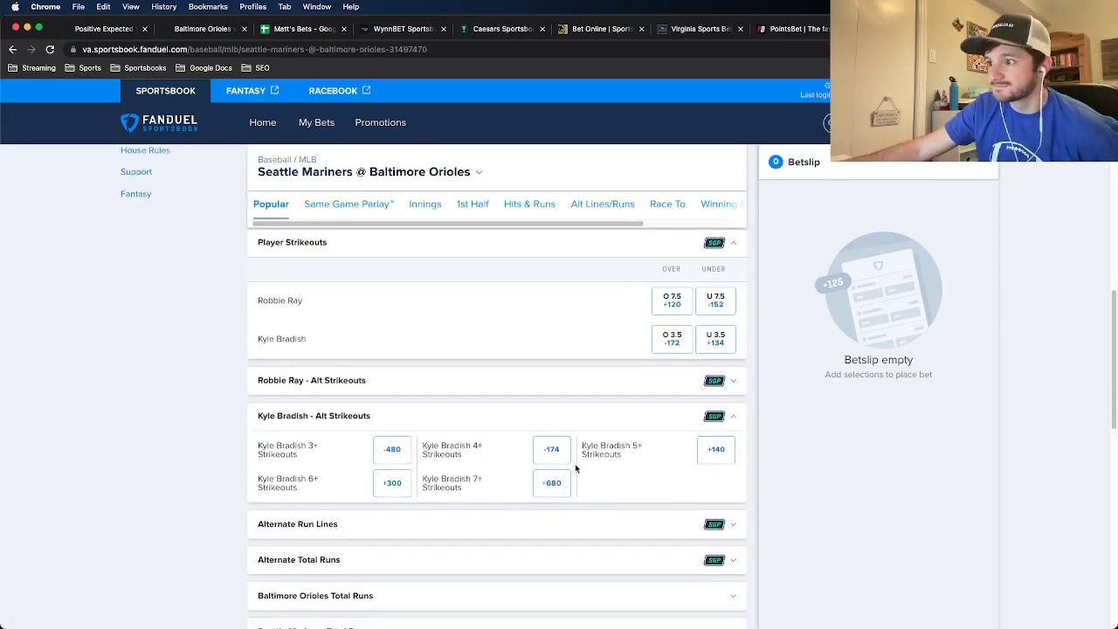
scroll(507, 489, down, 1)
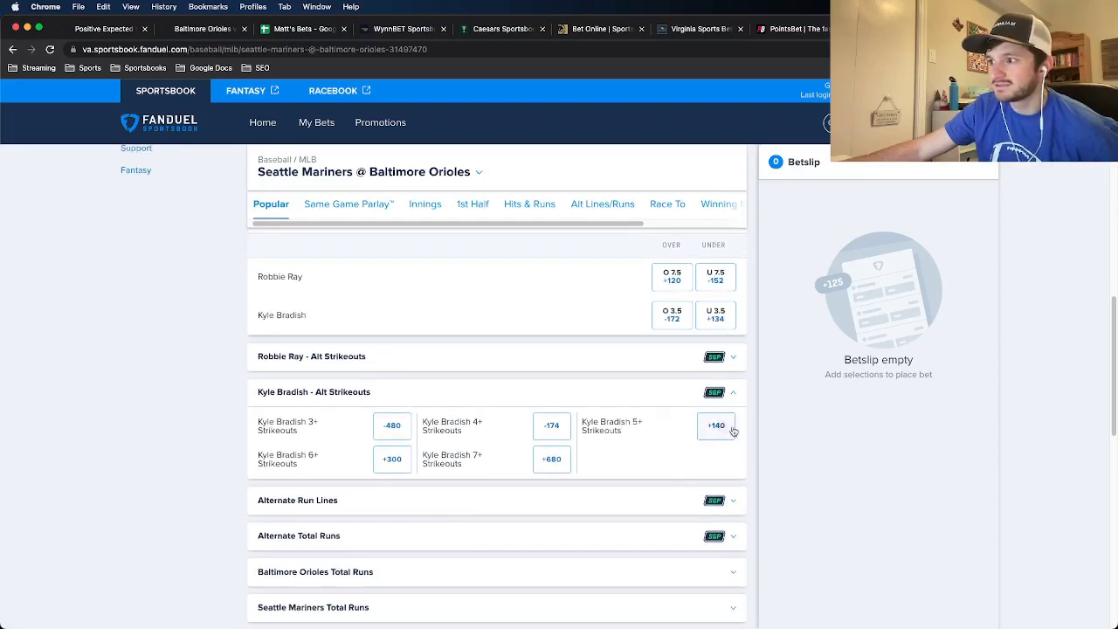
Step: Add Kyle Bradish 5+ Strikeouts at +140 to the betslip and place the bet with a $100 wager
click(718, 433)
click(841, 259)
text(100)
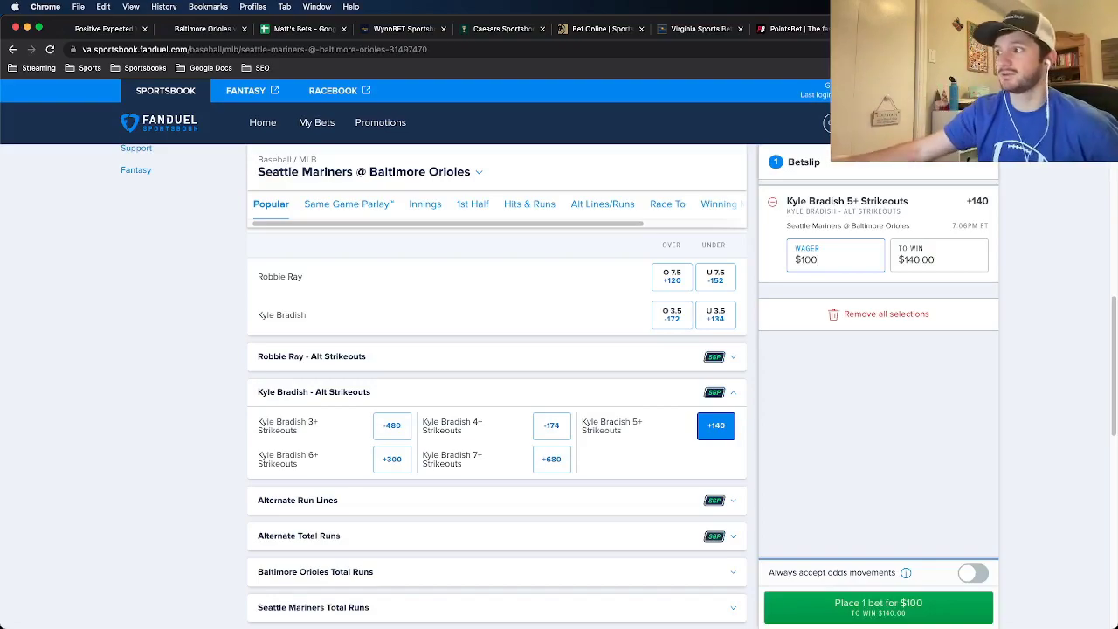
click(898, 604)
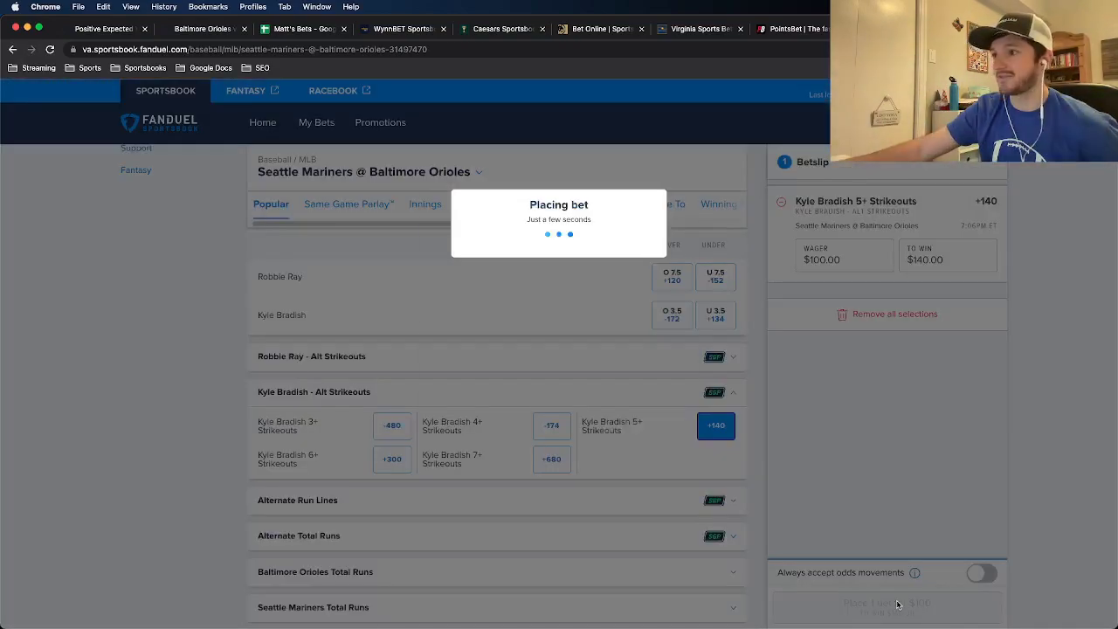
Step: Back in OddsJam, add the Kyle Bradish Over 4.5 FanDuel bet to the Bet Tracker with 100 staked and save it
click(111, 30)
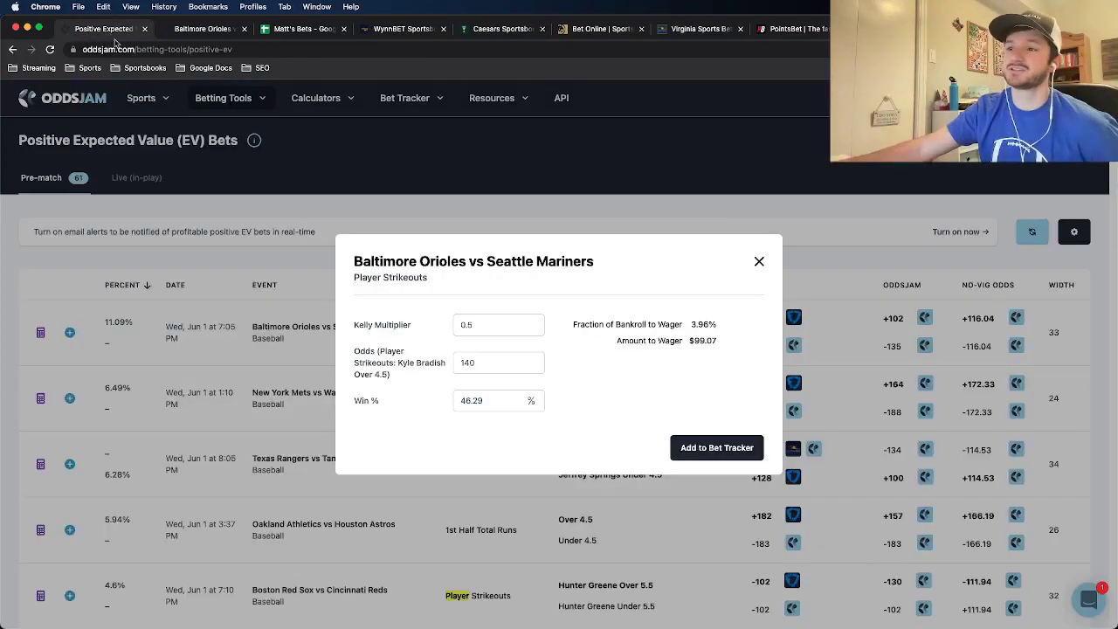
click(716, 450)
double_click(686, 325)
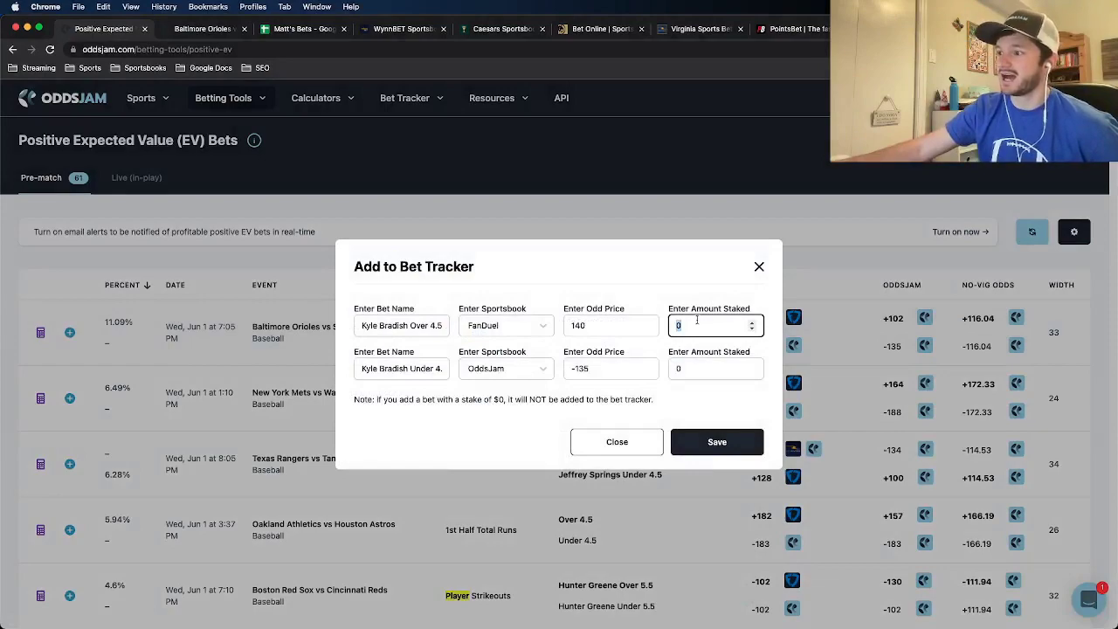
text(100)
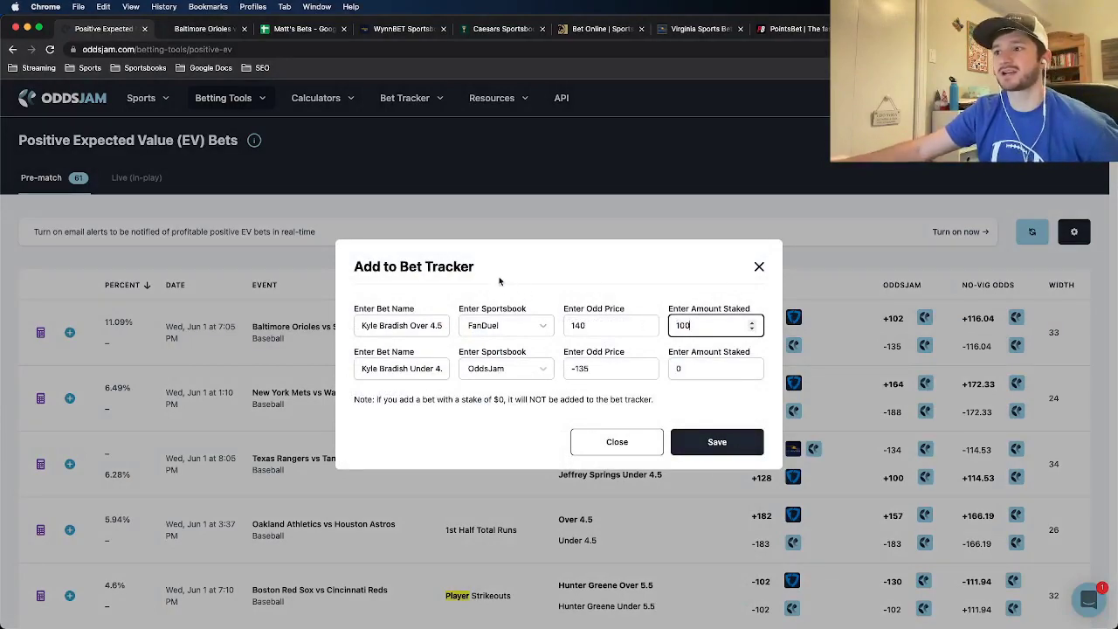
drag(475, 267, 355, 267)
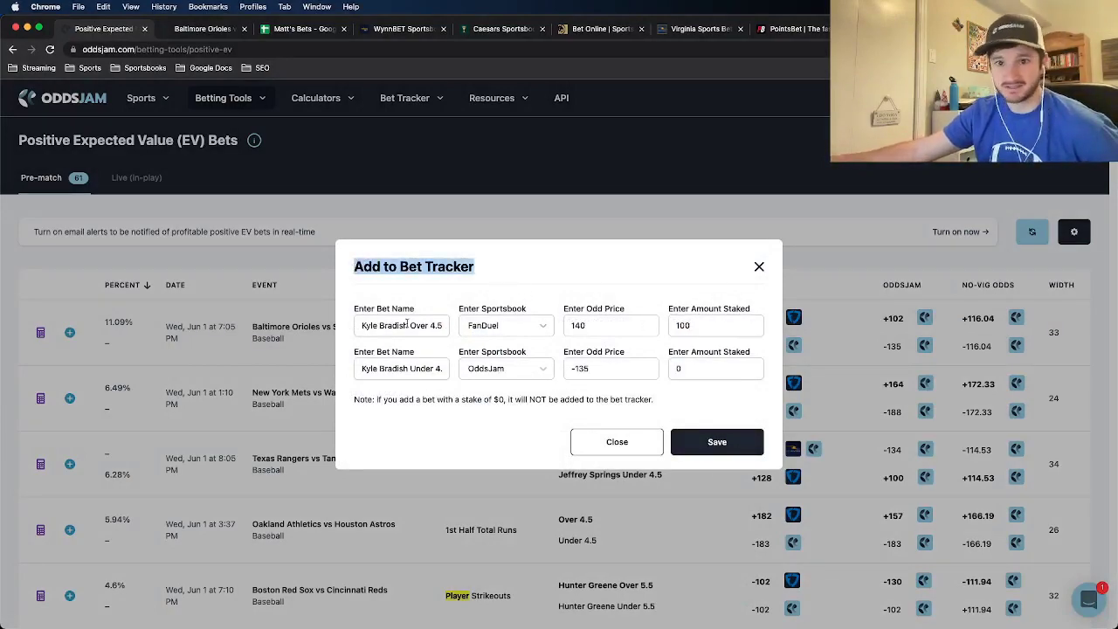
click(723, 440)
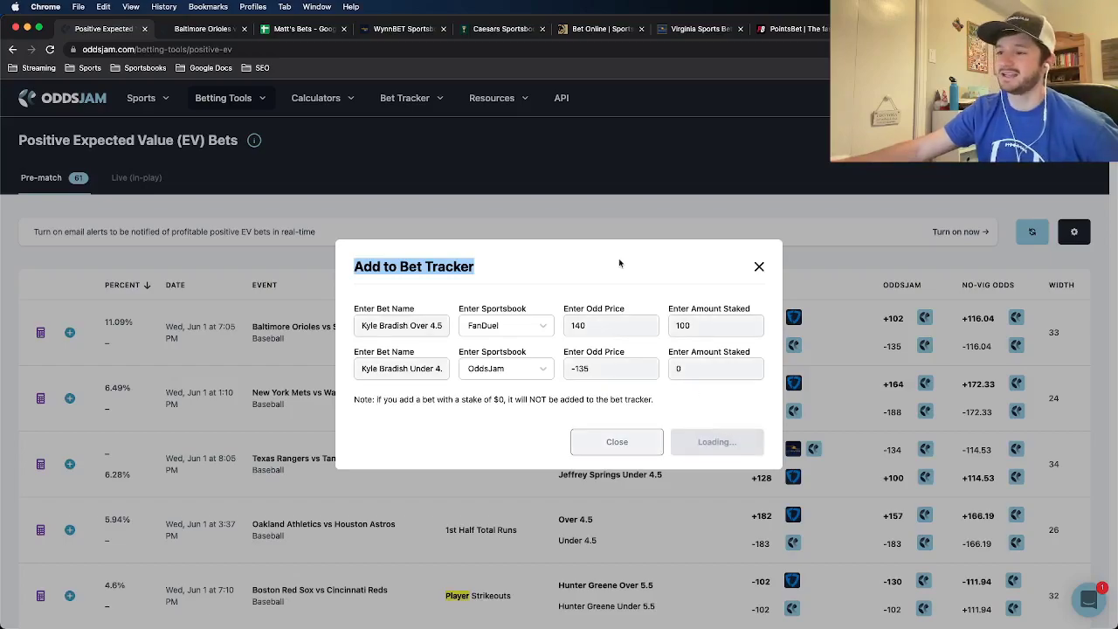
Step: Open the Bet Tracker dashboard in a new tab and switch to it
click(201, 31)
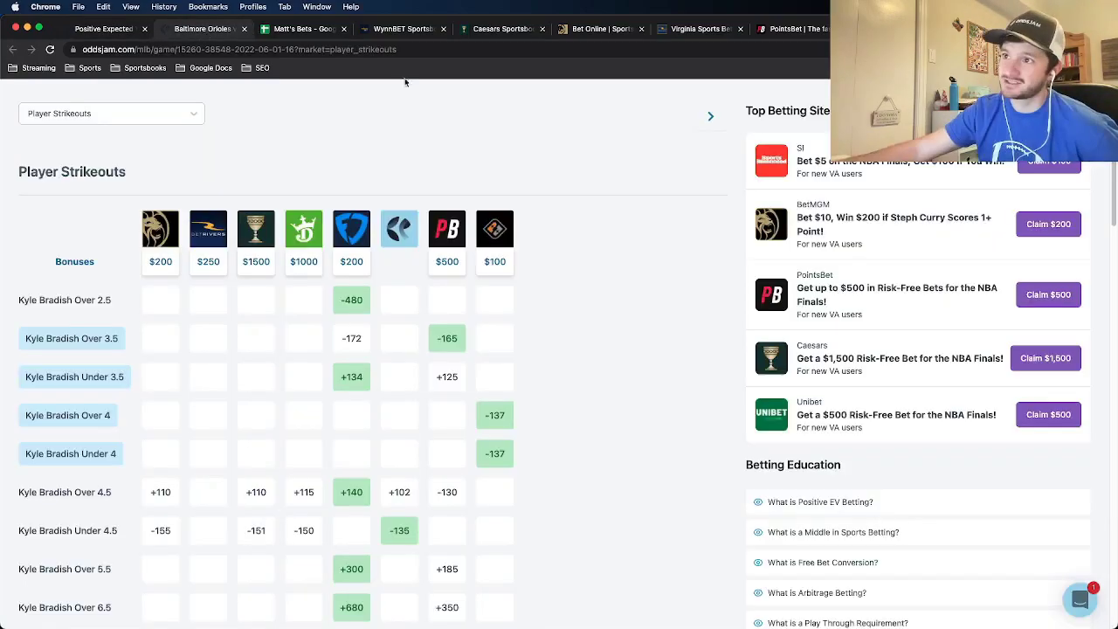
mouse_move(404, 106)
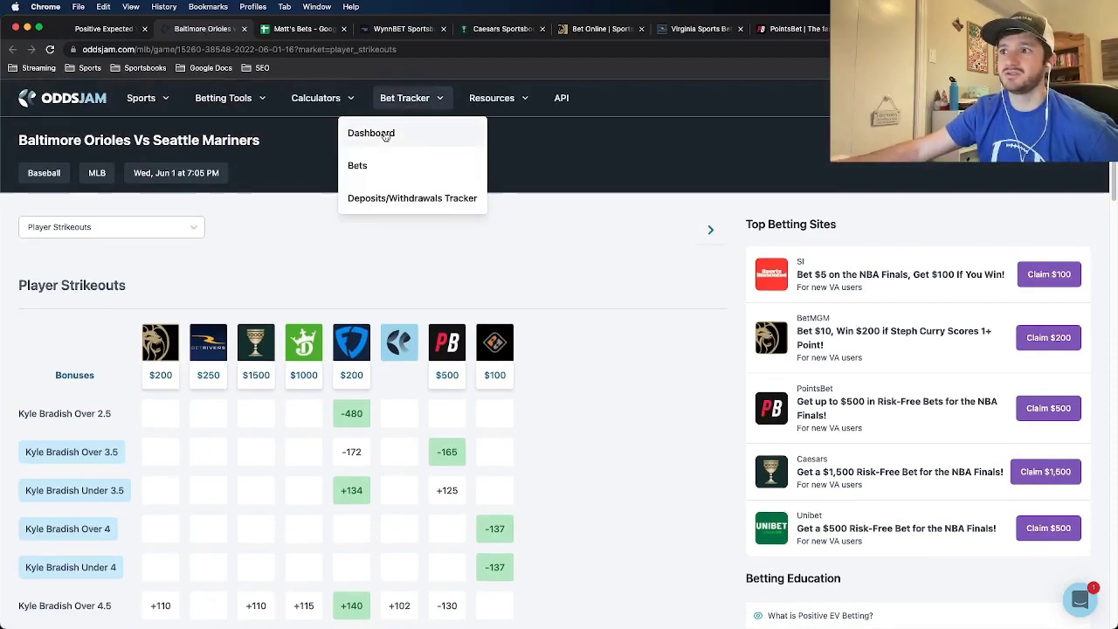
super+click(377, 133)
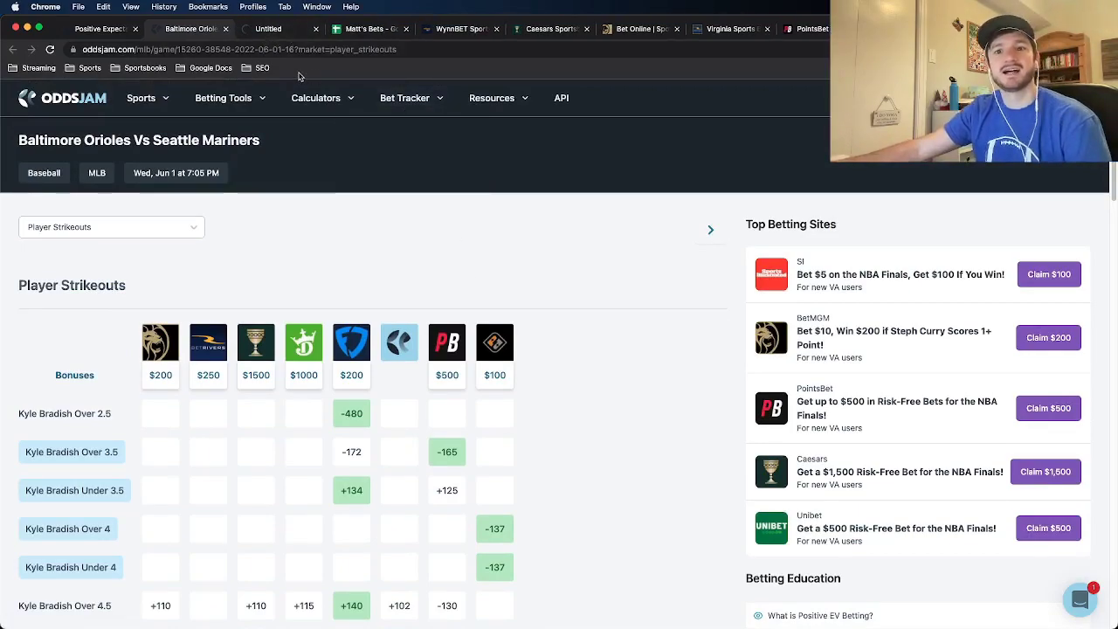
click(286, 35)
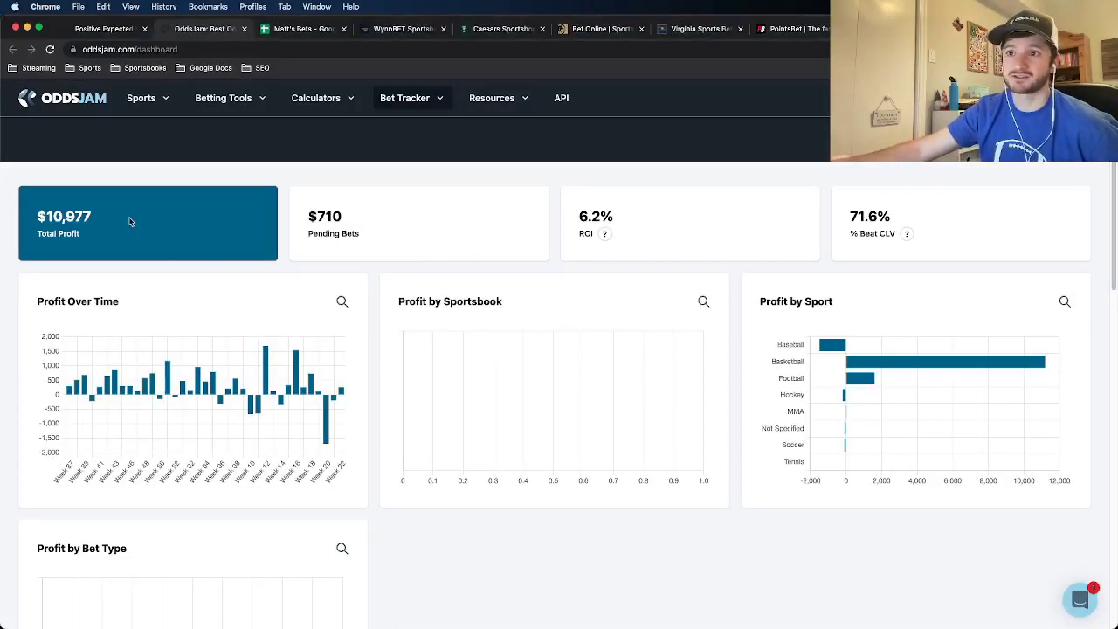
Step: Examine the dashboard's total profit, pending bets, ROI, closing line value and the profit charts by time, sportsbook, sport and bet type
drag(129, 221, 37, 218)
drag(343, 224, 304, 218)
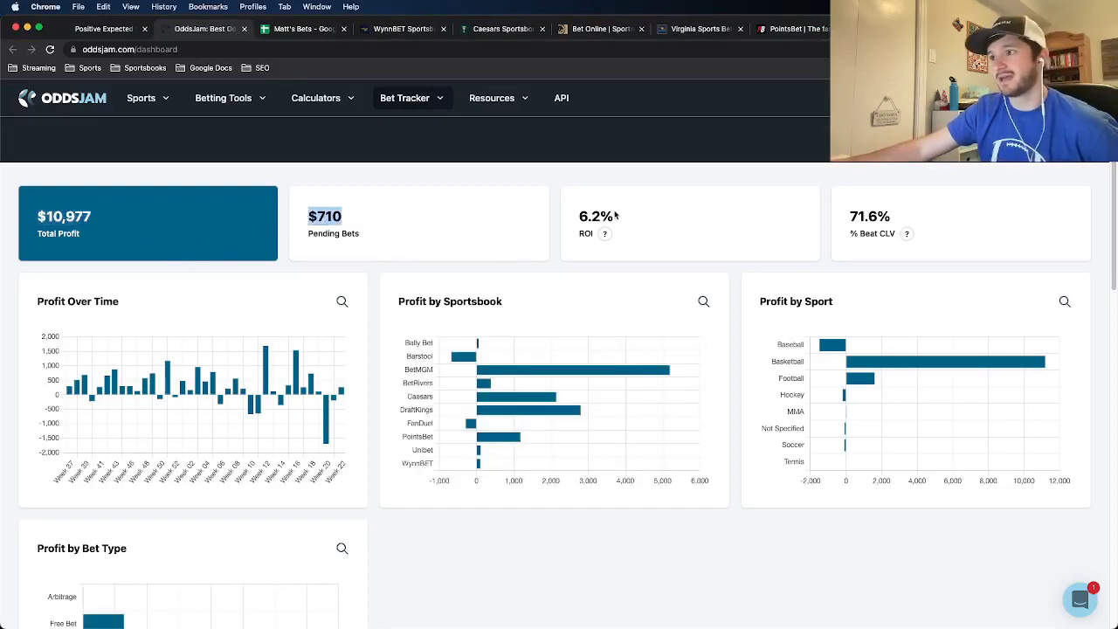
drag(615, 216, 575, 221)
drag(888, 215, 848, 216)
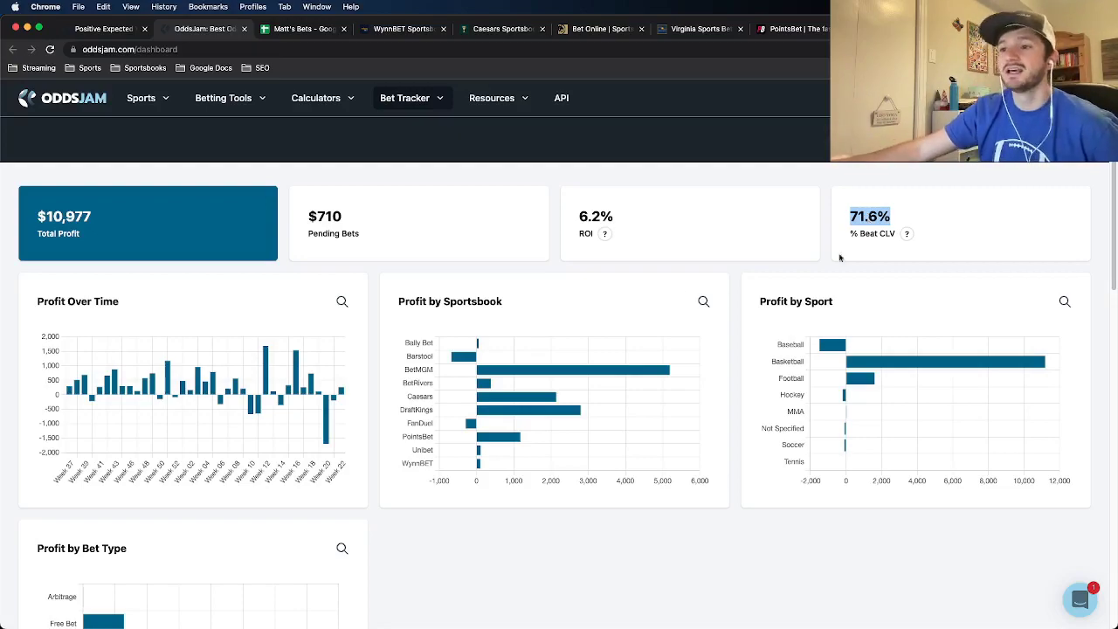
scroll(415, 482, down, 3)
scroll(407, 448, down, 3)
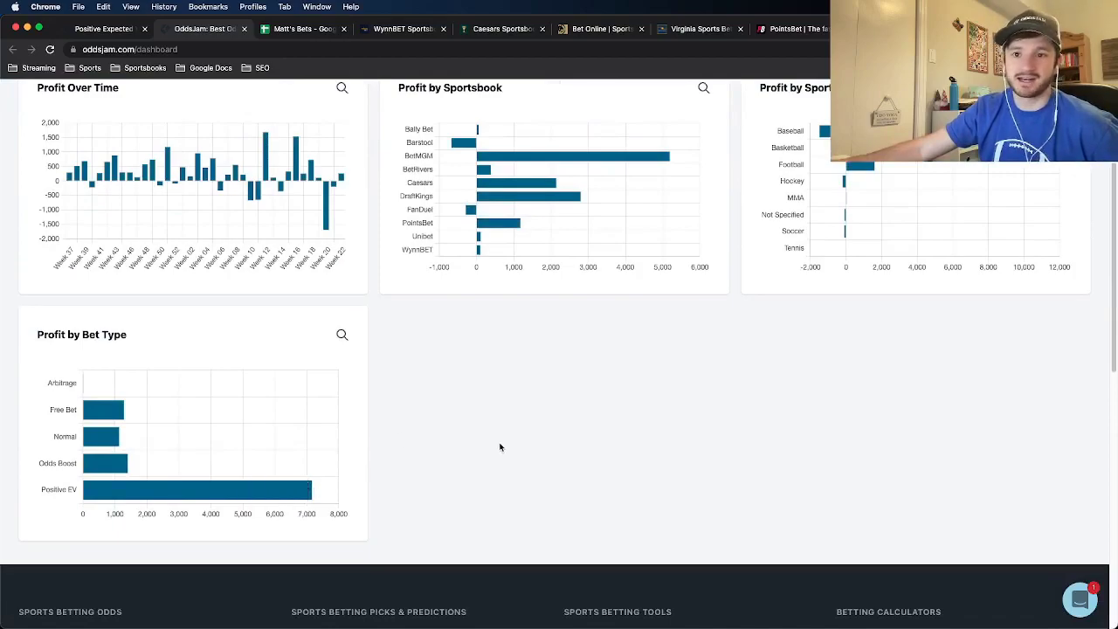
scroll(500, 447, up, 5)
scroll(497, 450, up, 1)
drag(342, 212, 308, 211)
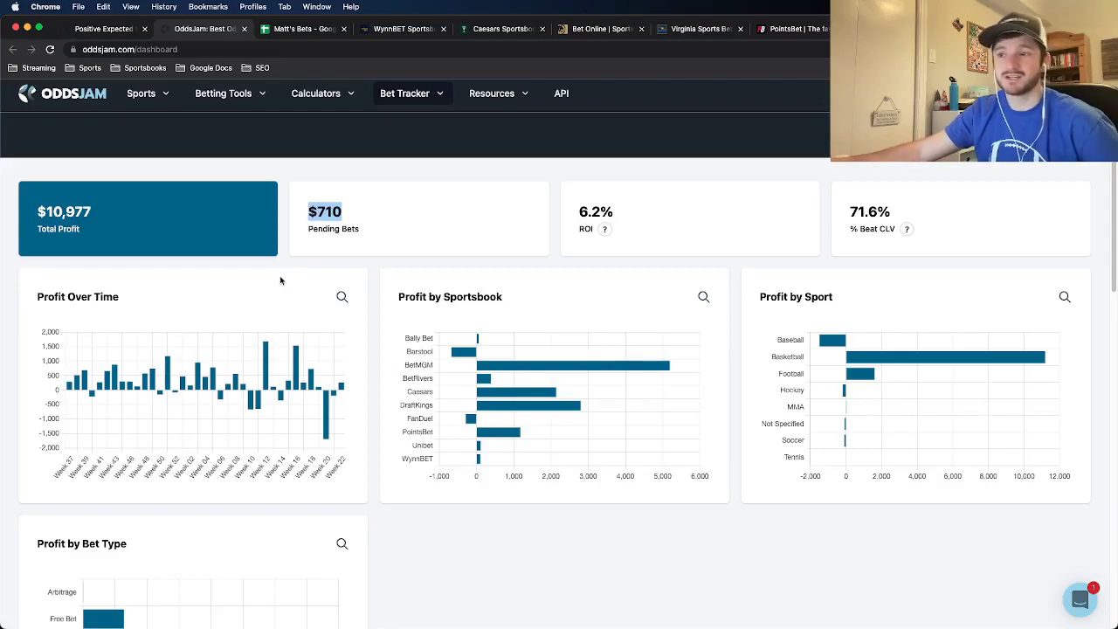
Step: Return from the dashboard to the Positive EV bets list and search the page for "Player" markets
drag(352, 212, 307, 211)
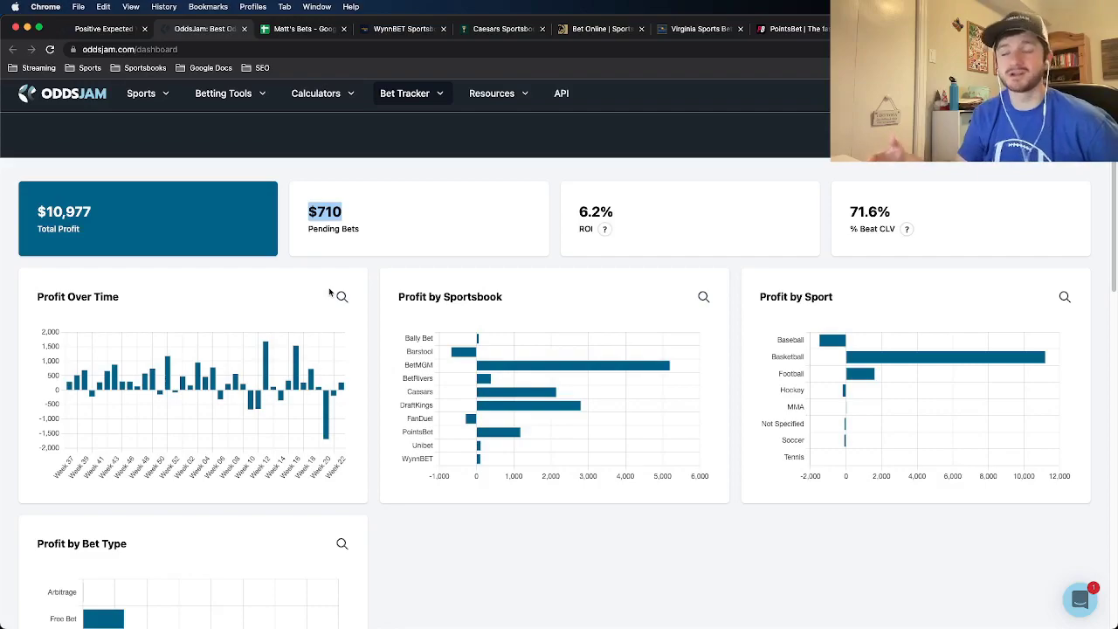
click(101, 30)
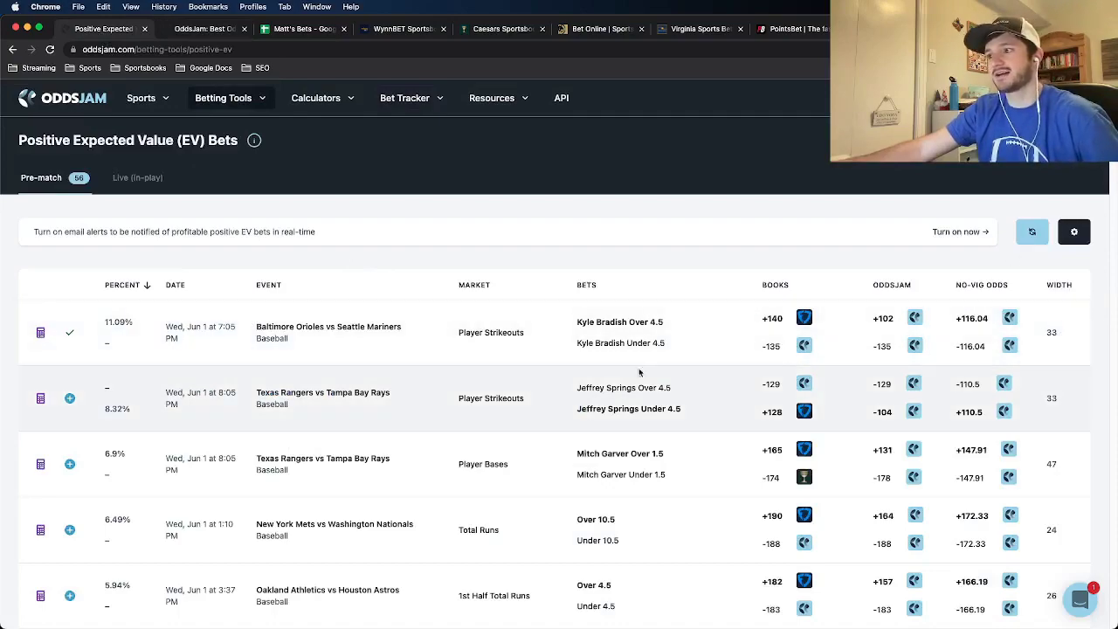
key(super+f)
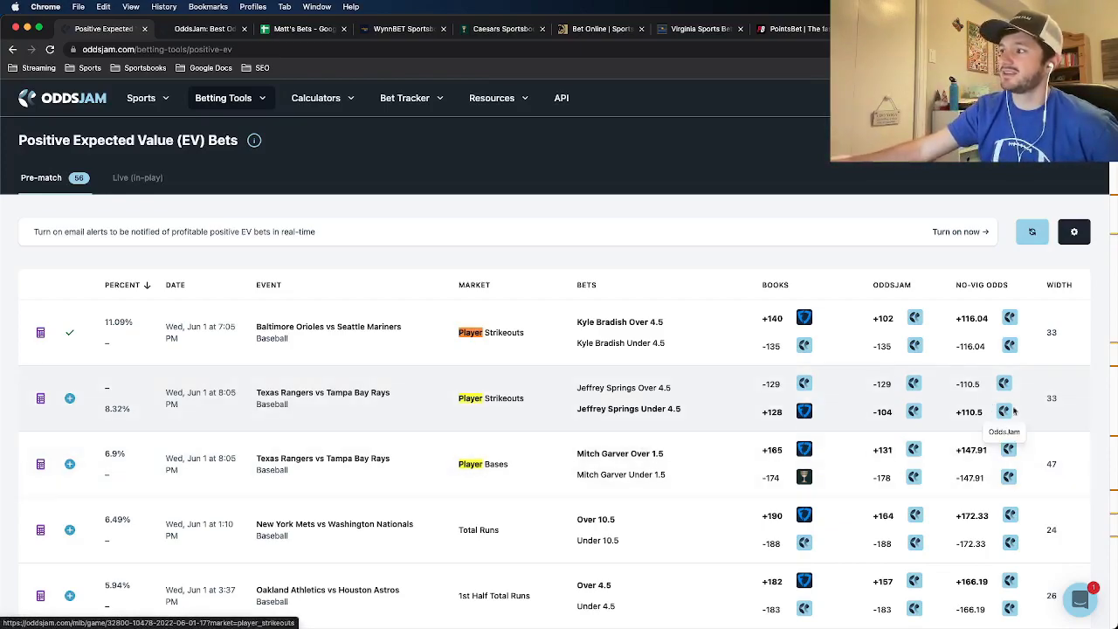
Step: Open the Texas Rangers vs Tampa Bay Rays player strikeouts odds in a new tab and compare the Jeffrey Springs 4.5 prices across sportsbooks
right_click(231, 406)
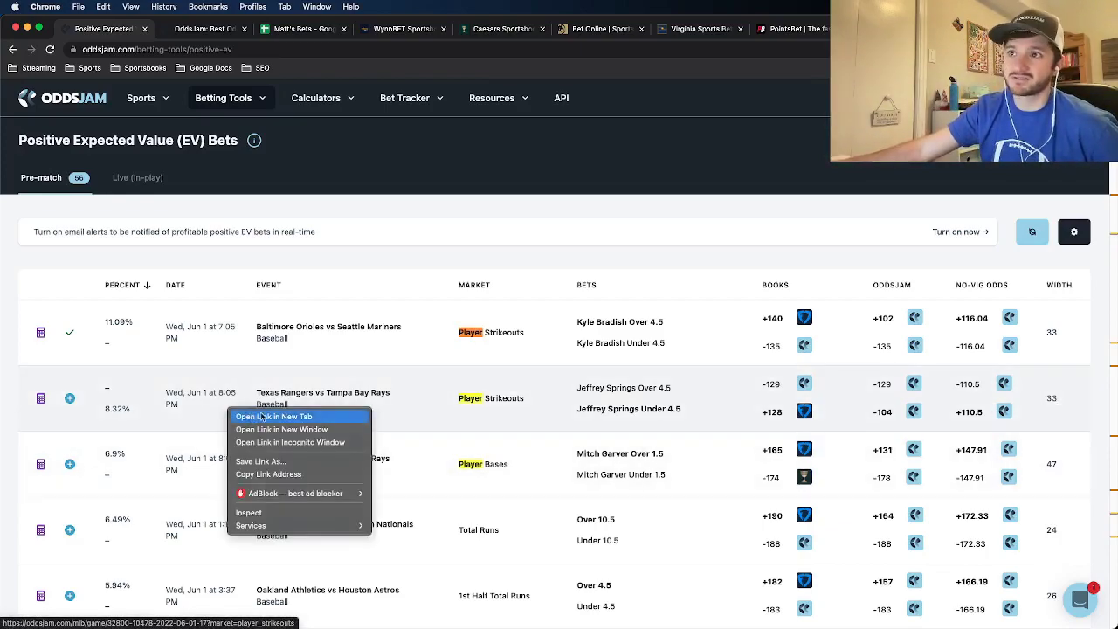
click(251, 416)
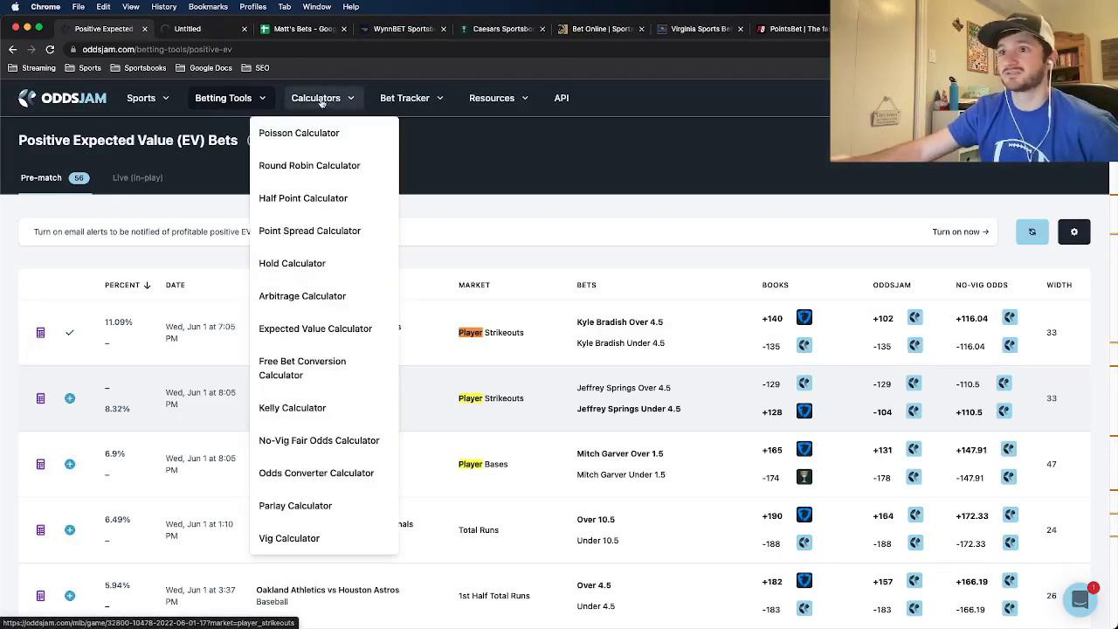
click(196, 31)
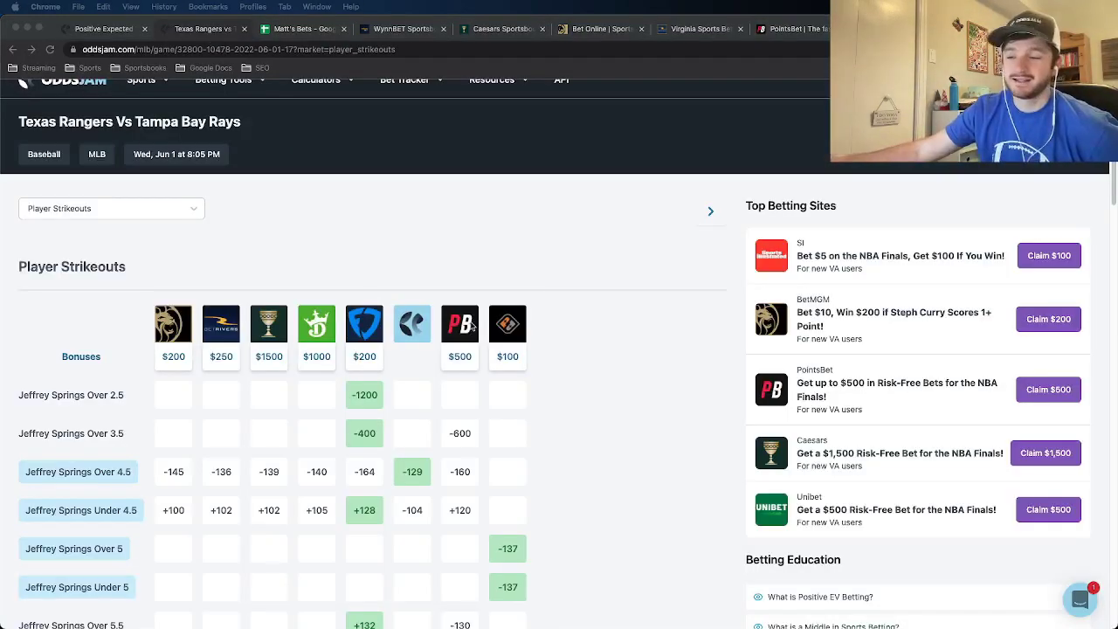
scroll(506, 518, down, 1)
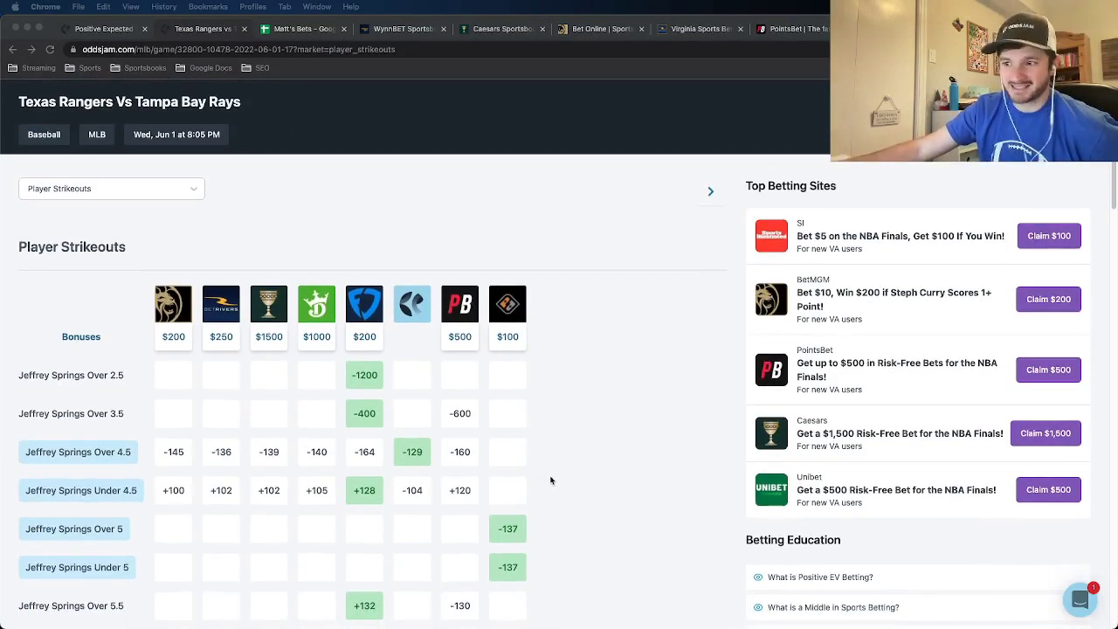
scroll(553, 478, down, 1)
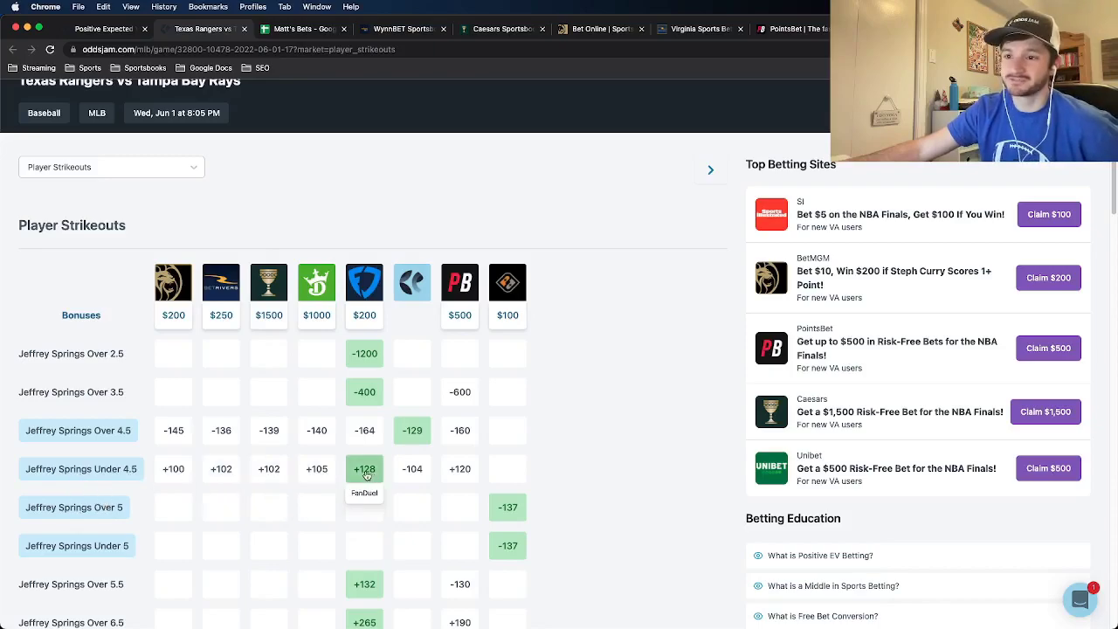
Step: Back in the Positive EV list, check the Kelly calculator's recommended wager for Jeffrey Springs Under 4.5 and close the calculator
click(94, 29)
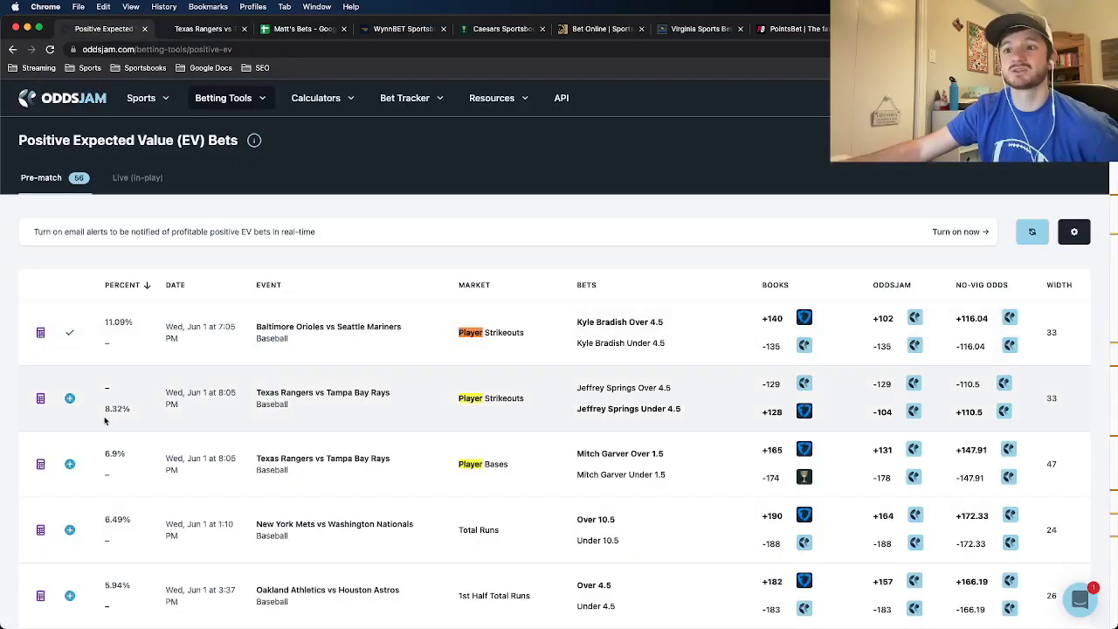
click(40, 398)
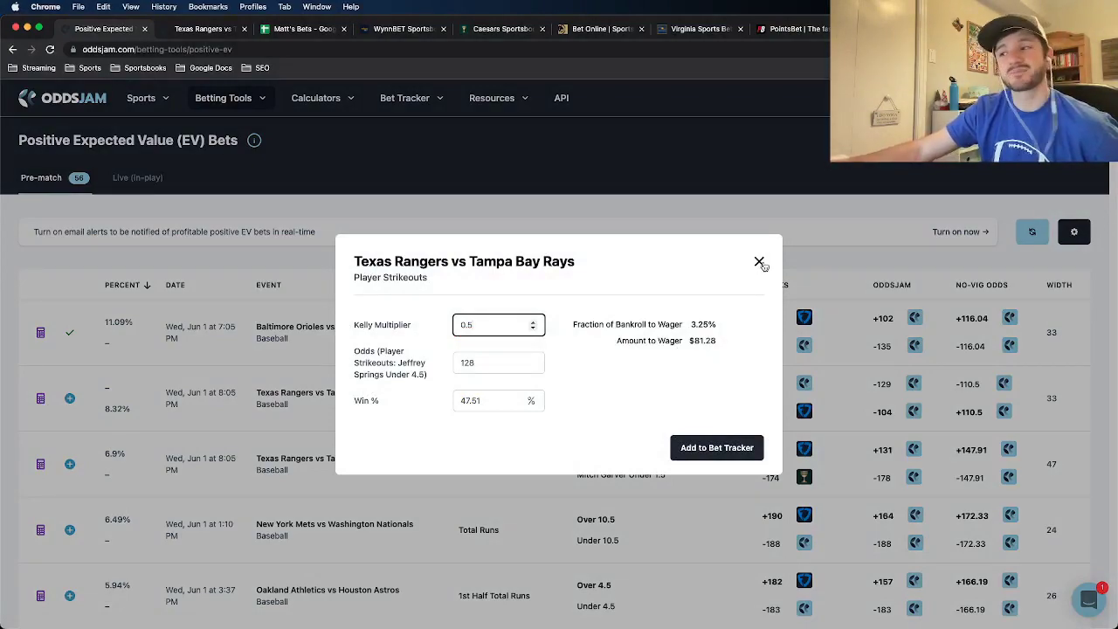
drag(717, 325, 687, 330)
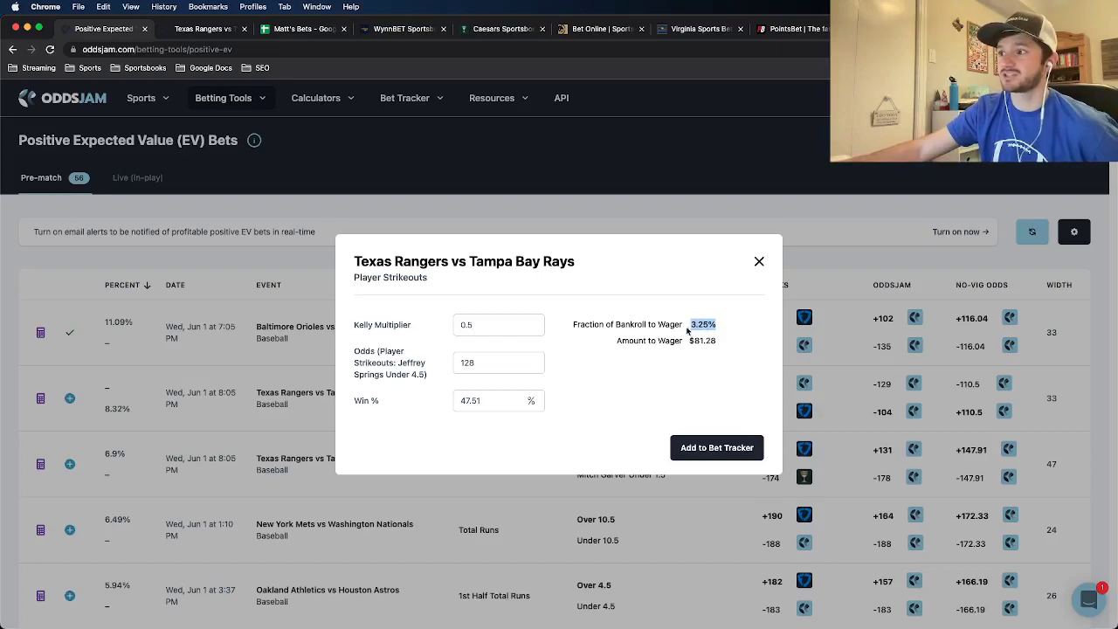
click(759, 263)
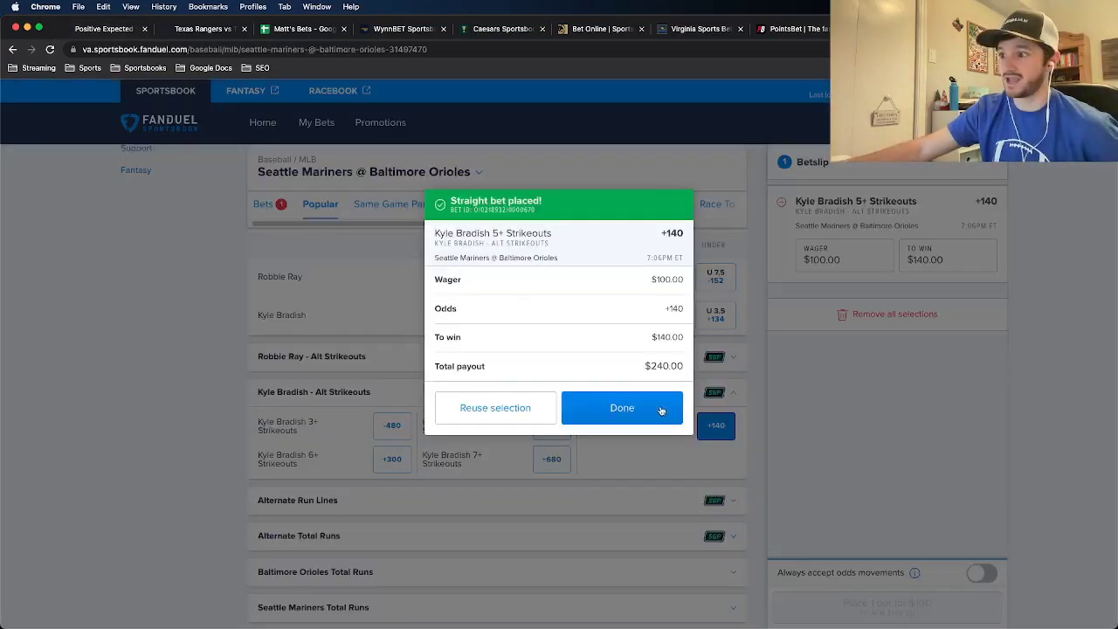
Step: In FanDuel, dismiss the bet receipt, open the Tampa Bay Rays @ Texas Rangers MLB game and expand its Player Strikeouts market
click(662, 411)
click(150, 252)
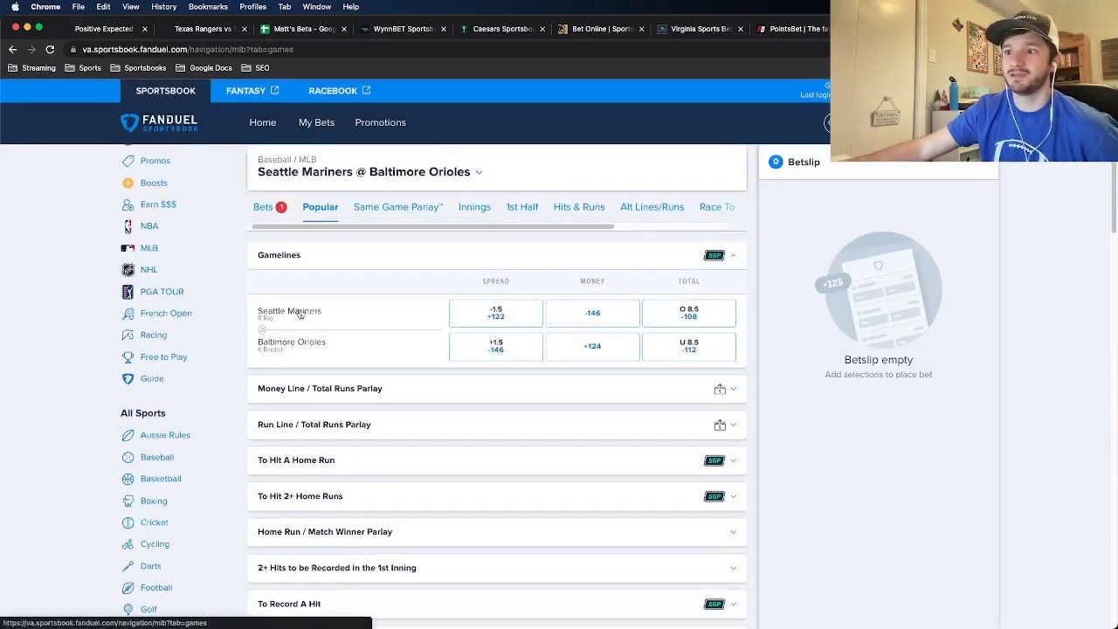
scroll(450, 451, down, 6)
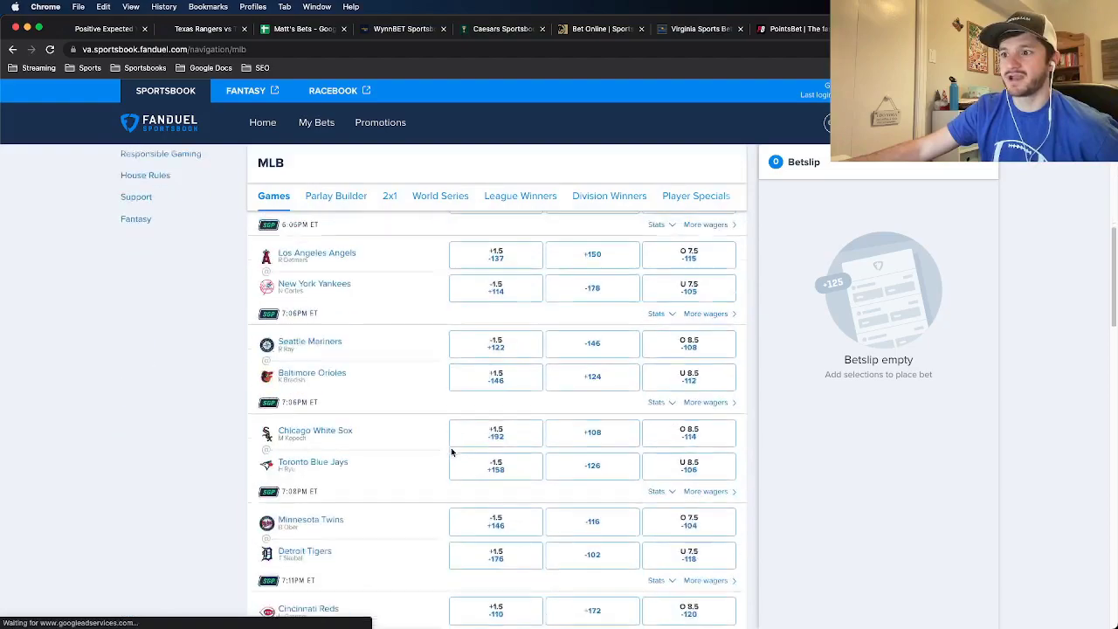
scroll(437, 455, down, 3)
click(387, 486)
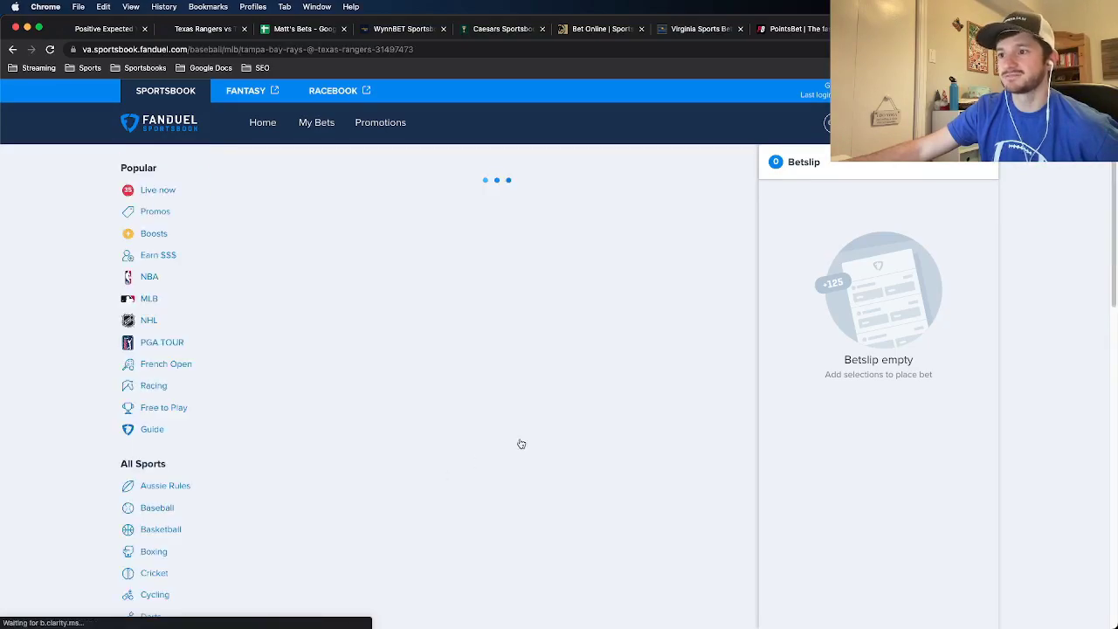
scroll(532, 417, down, 8)
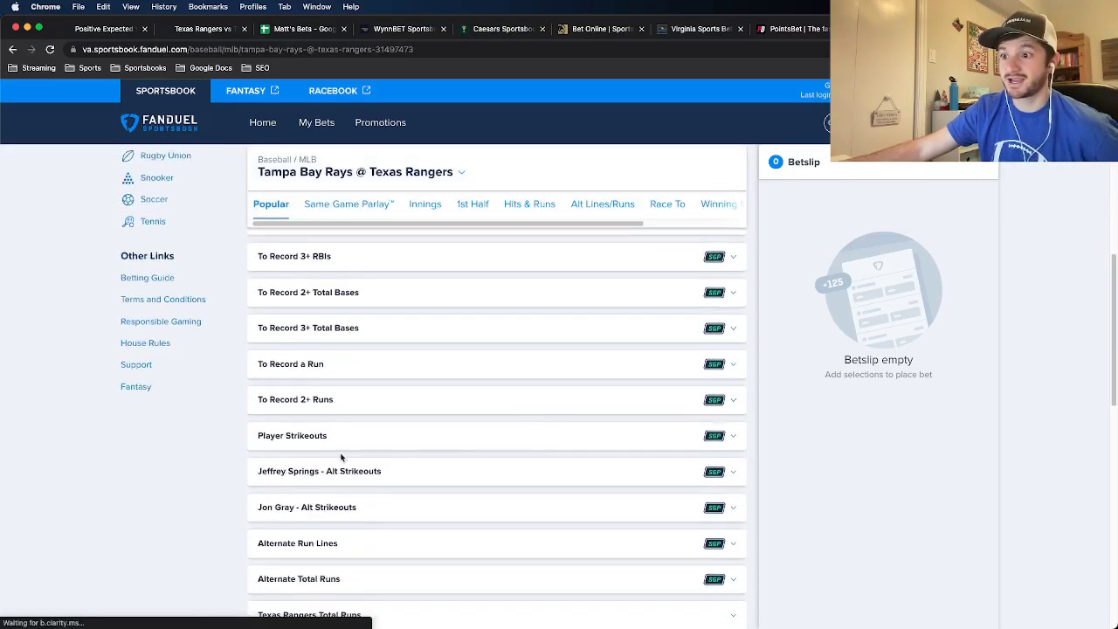
click(301, 436)
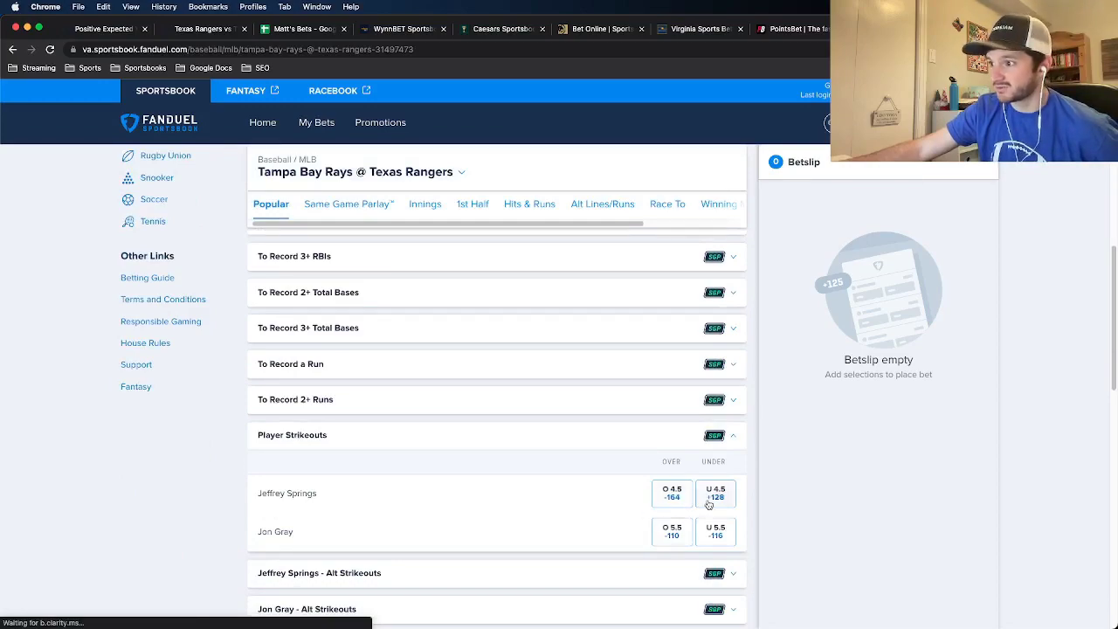
Step: Add Jeffrey Springs Under 4.5 strikeouts at +128 to the betslip and place the bet with a $75 wager
click(710, 495)
click(833, 266)
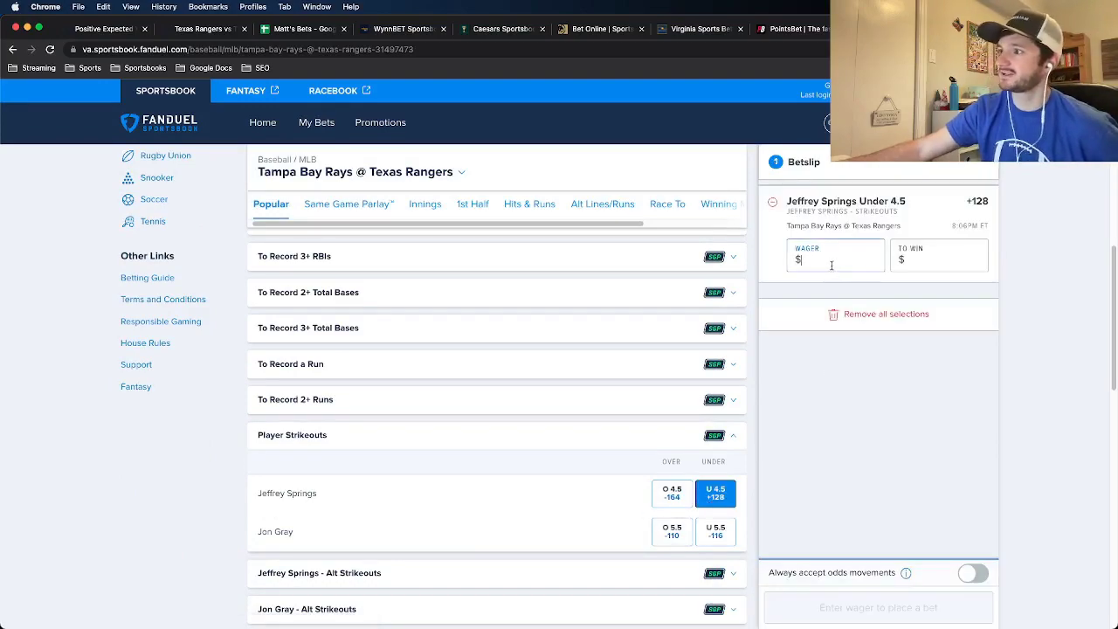
text(75)
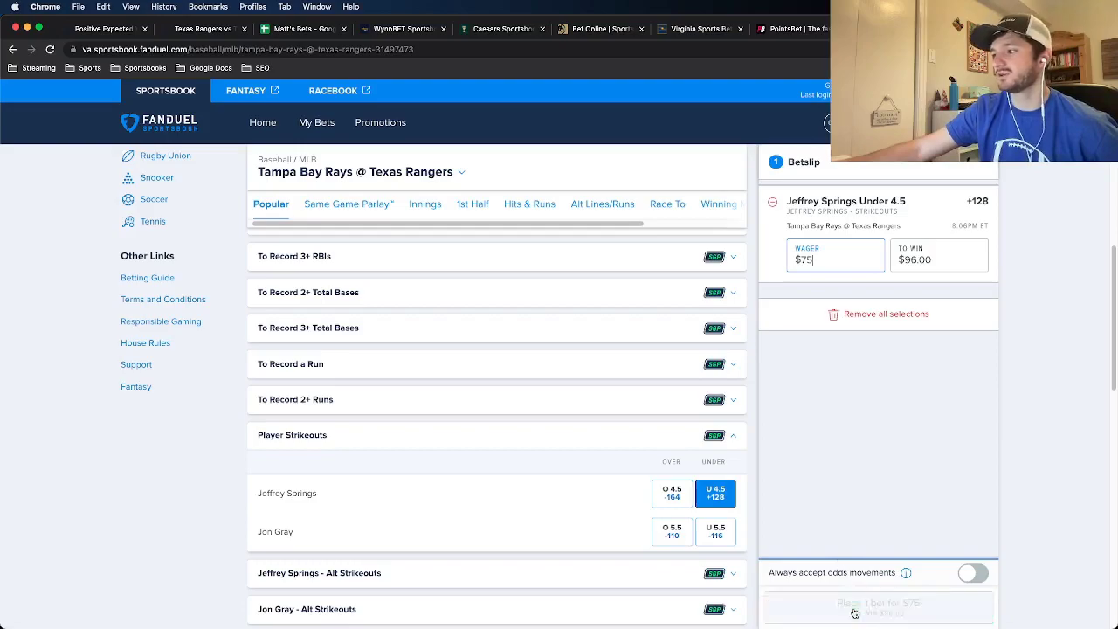
click(855, 612)
Step: Back in OddsJam, add the Jeffrey Springs Under 4.5 FanDuel bet to the Bet Tracker with 75 staked and save it
click(103, 28)
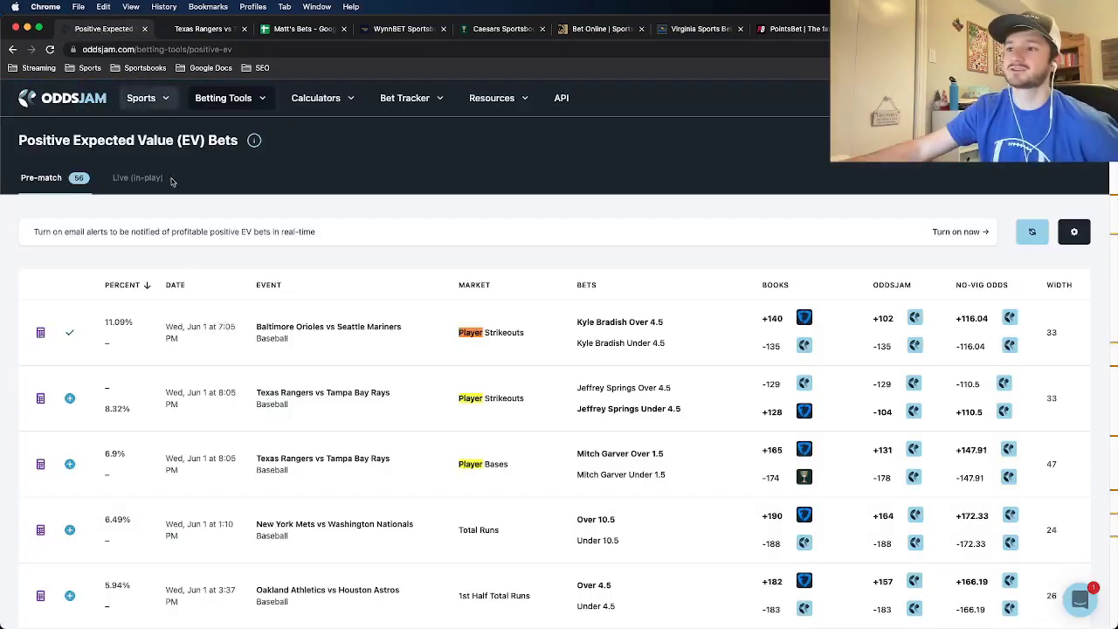
click(69, 398)
click(707, 368)
key(BackSpace)
text(75)
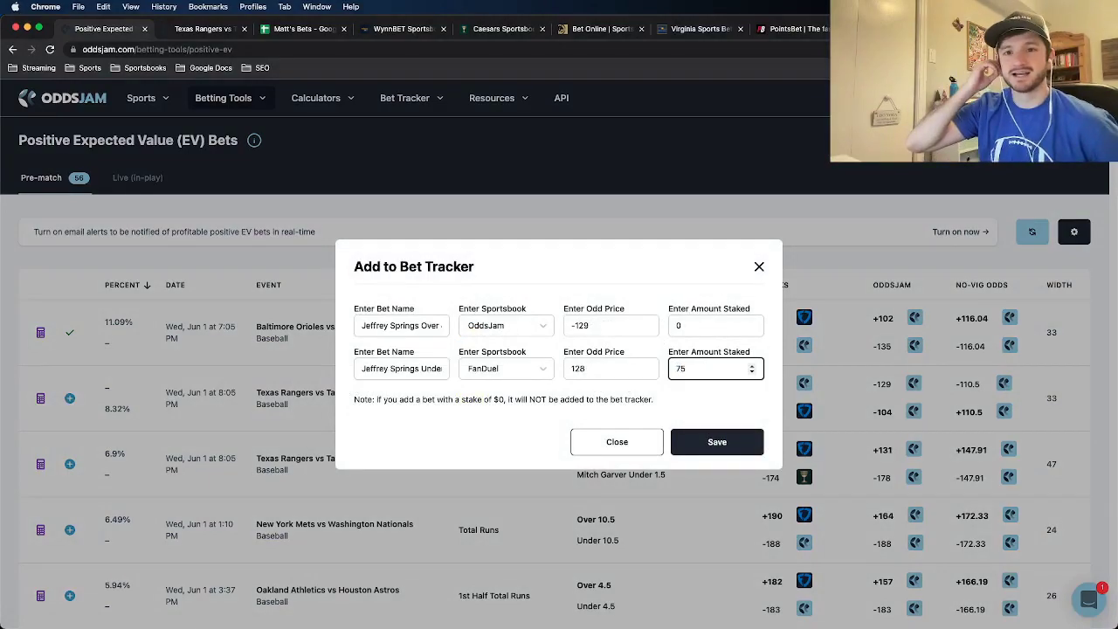
click(716, 442)
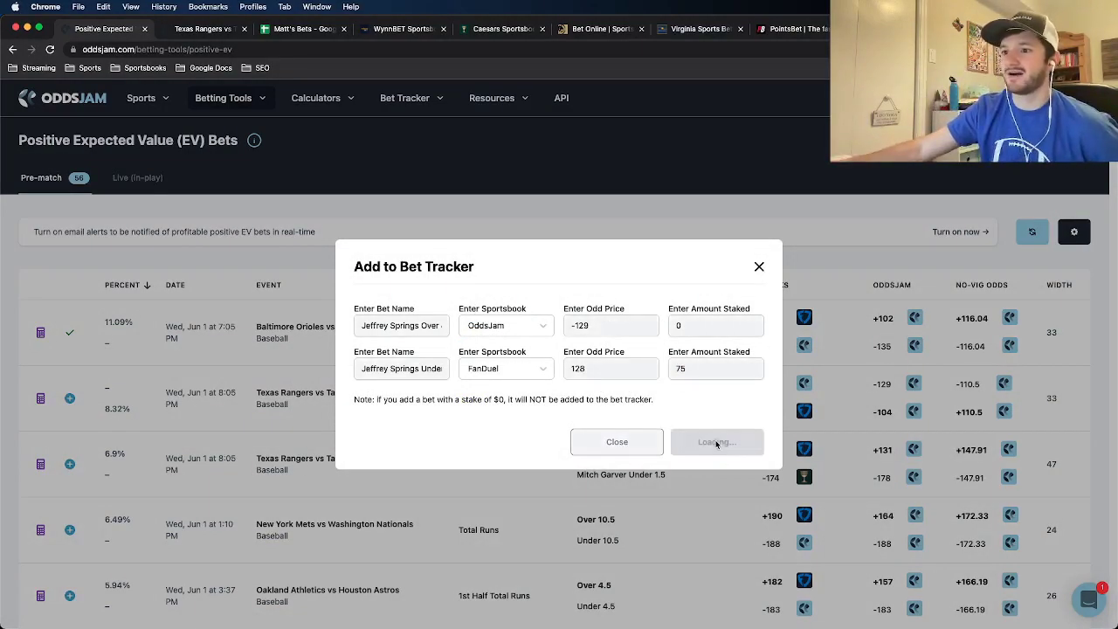
Step: Switch to the Google Sheets bets spreadsheet and review the MLB sheet's net profit/loss, total amount bet and ROI
click(283, 31)
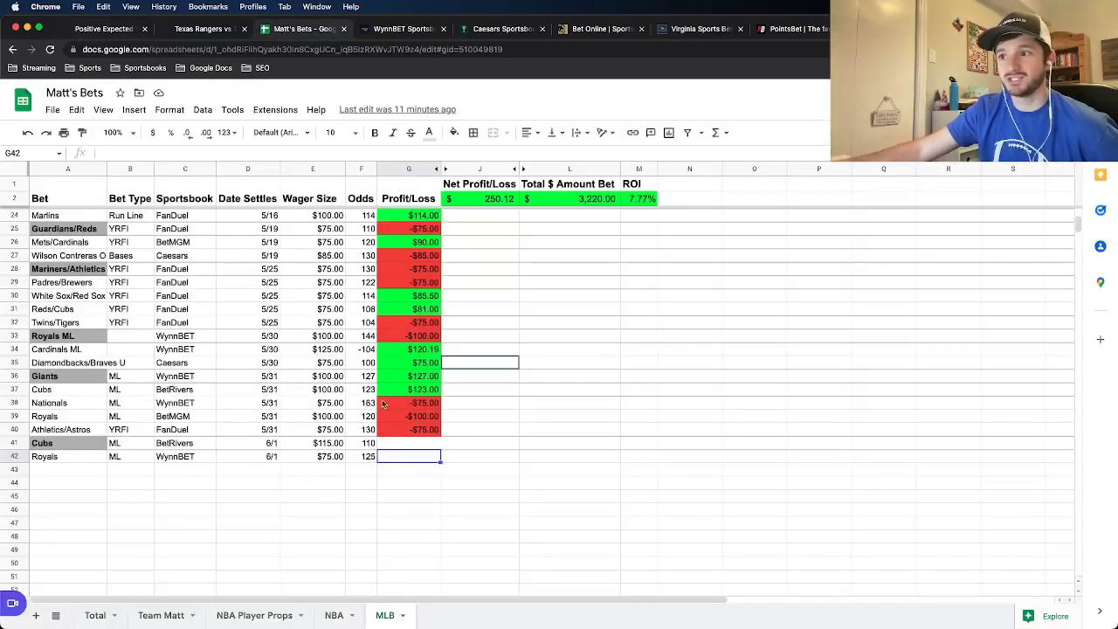
scroll(355, 413, up, 7)
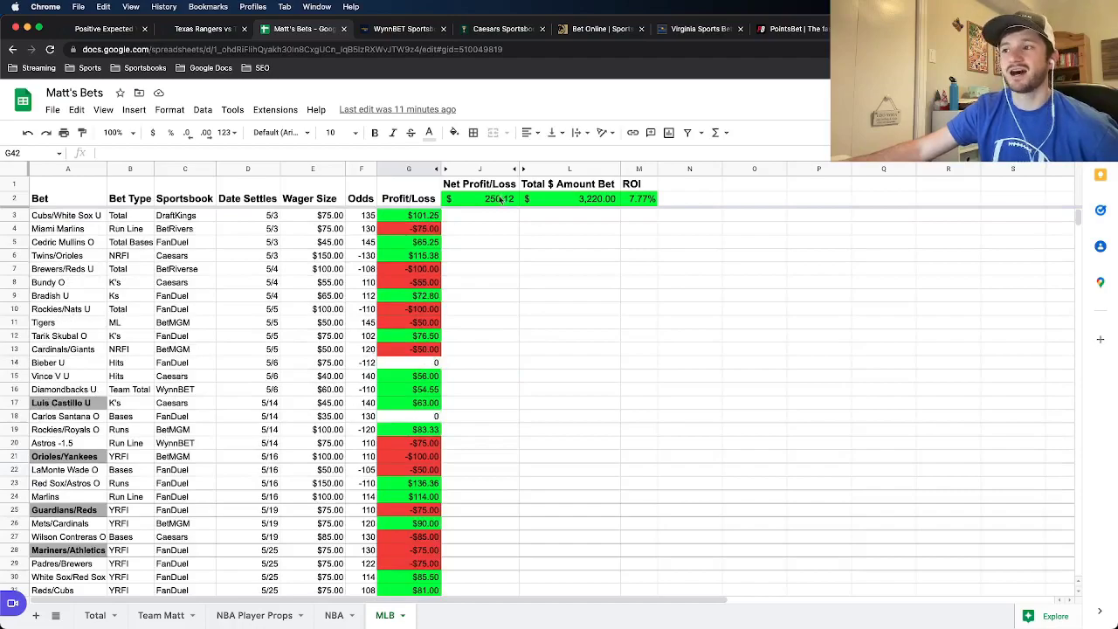
drag(502, 199, 629, 199)
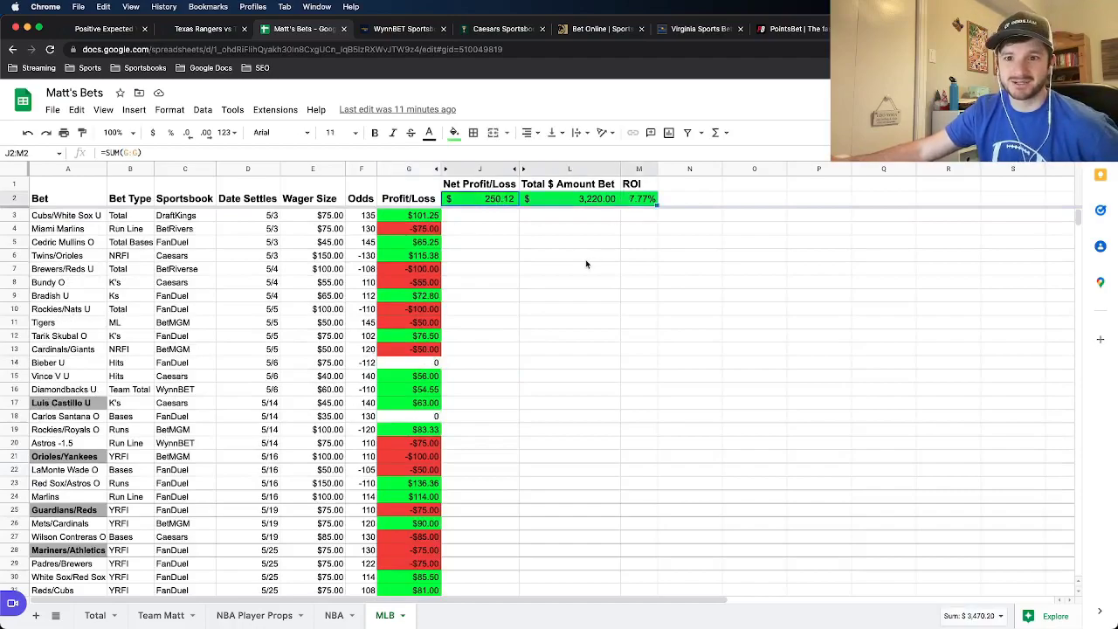
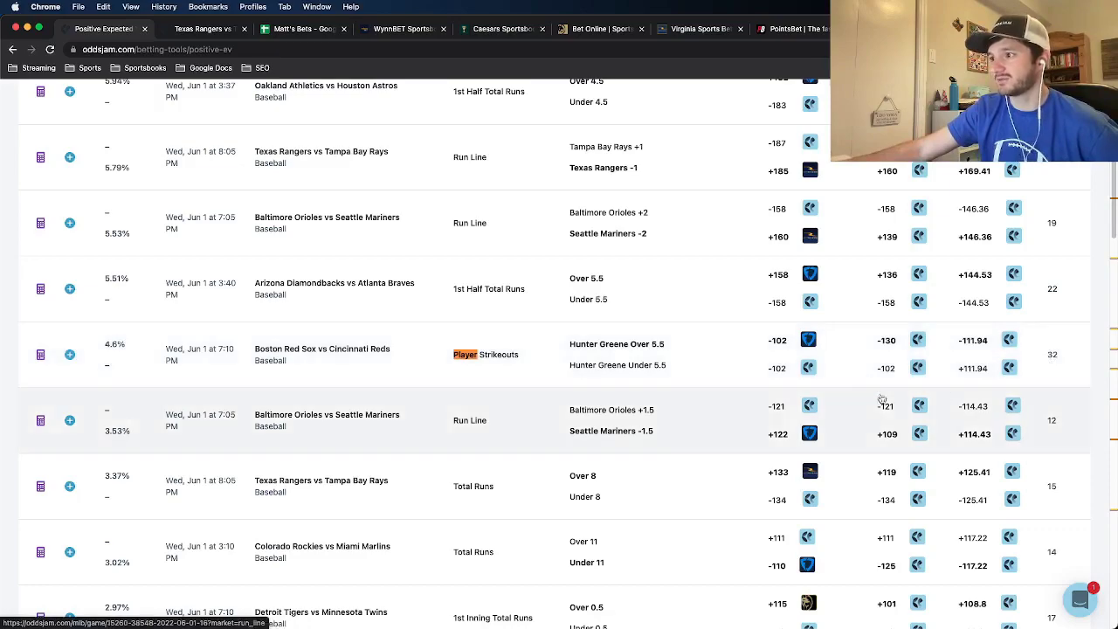
Step: Open the Boston Red Sox vs Cincinnati Reds player strikeouts odds in a new tab, close the Texas Rangers tab, and compare Hunter Greene 5.5 prices
right_click(300, 377)
right_click(320, 352)
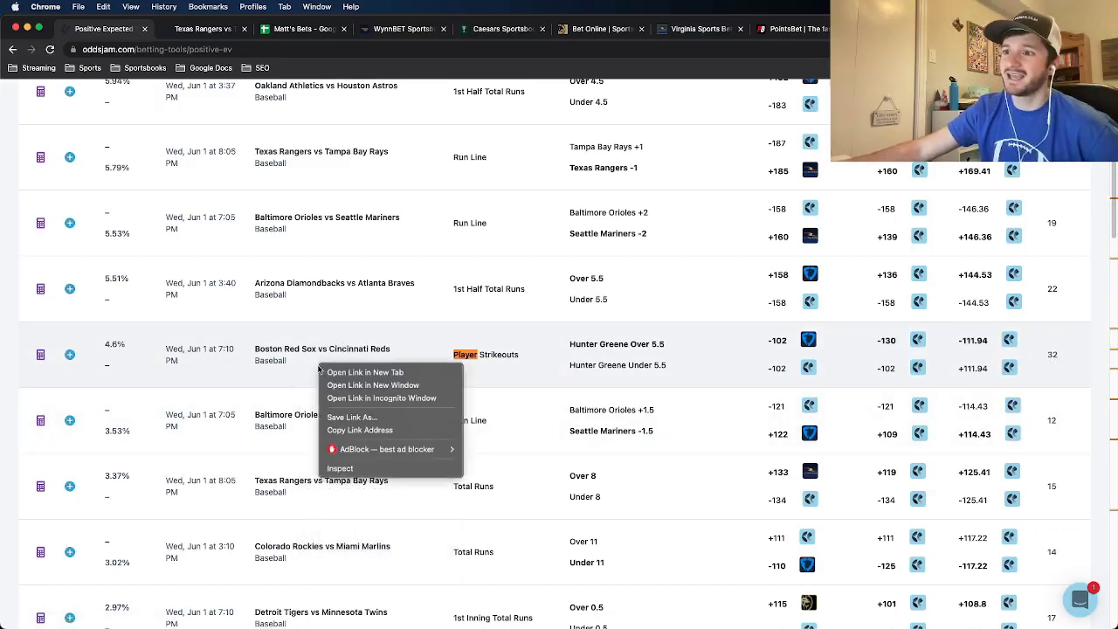
click(328, 373)
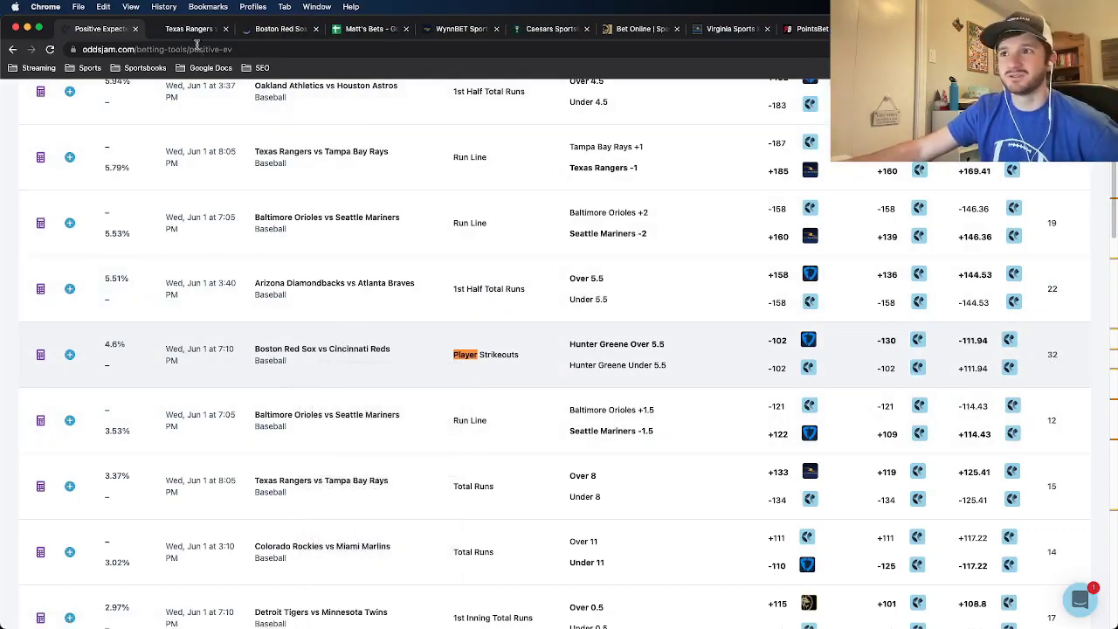
middle_click(195, 35)
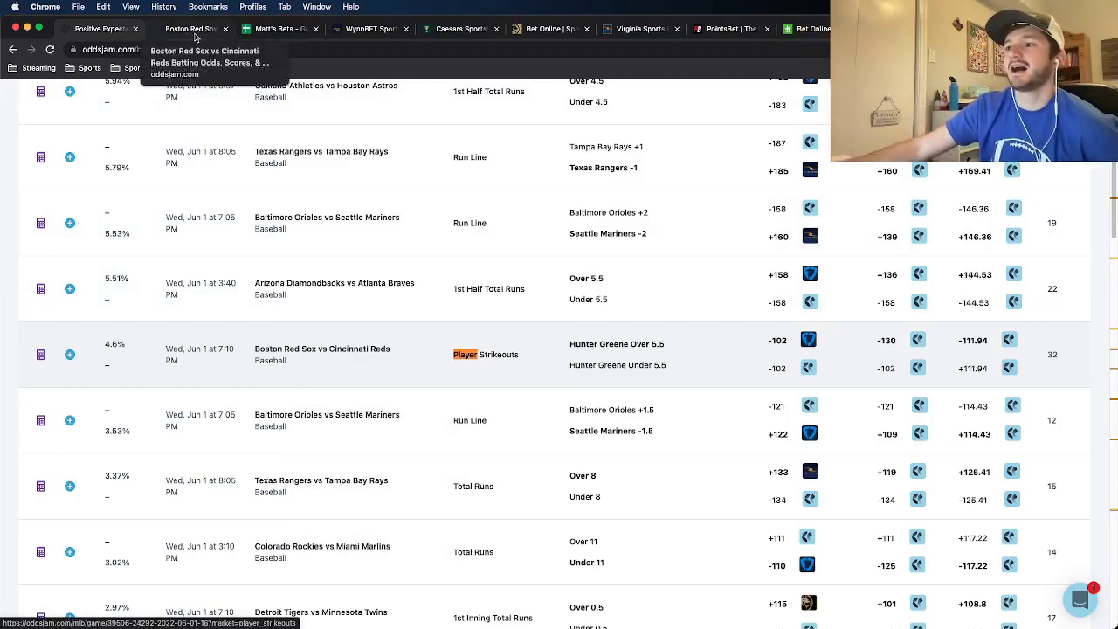
click(196, 33)
scroll(367, 289, down, 10)
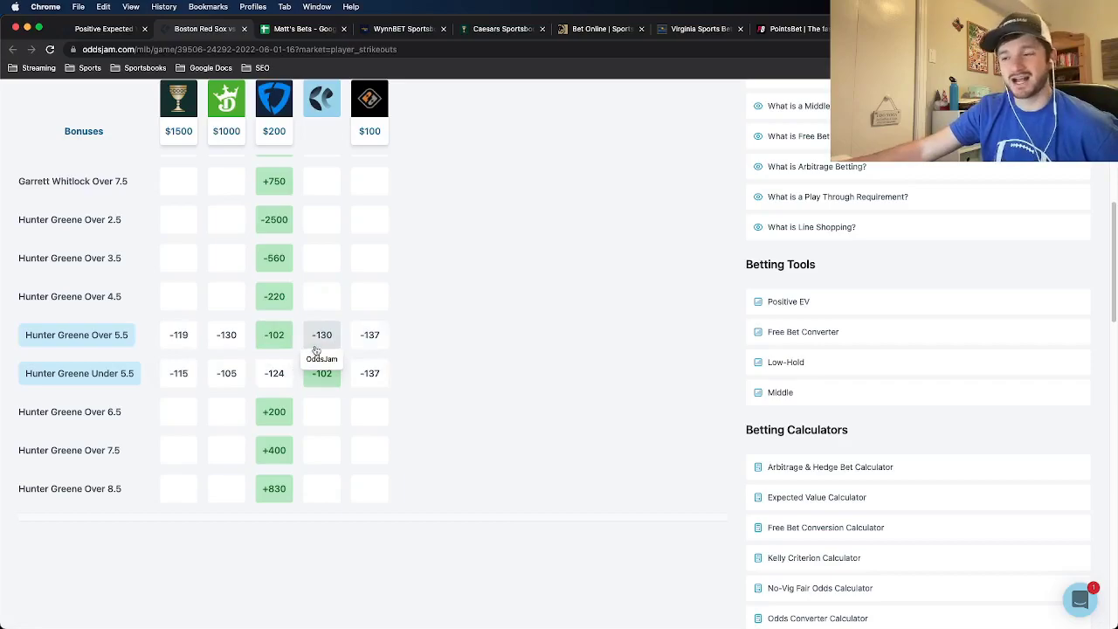
Step: Back in the Positive EV list, check the Kelly calculator's recommended wager for Hunter Greene Over 5.5 strikeouts
click(97, 31)
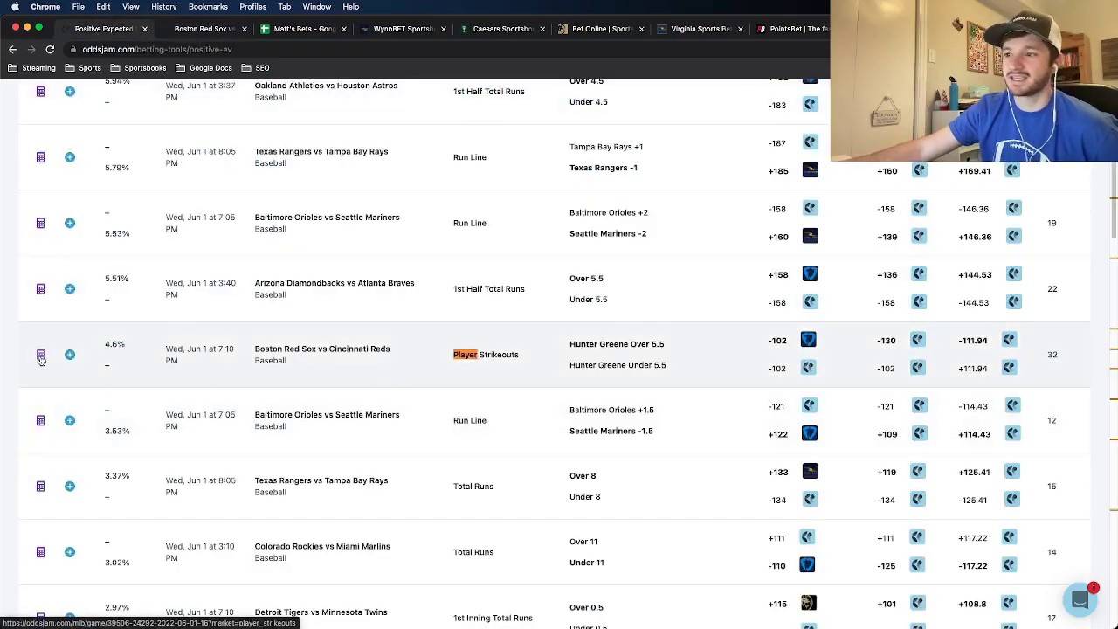
click(40, 355)
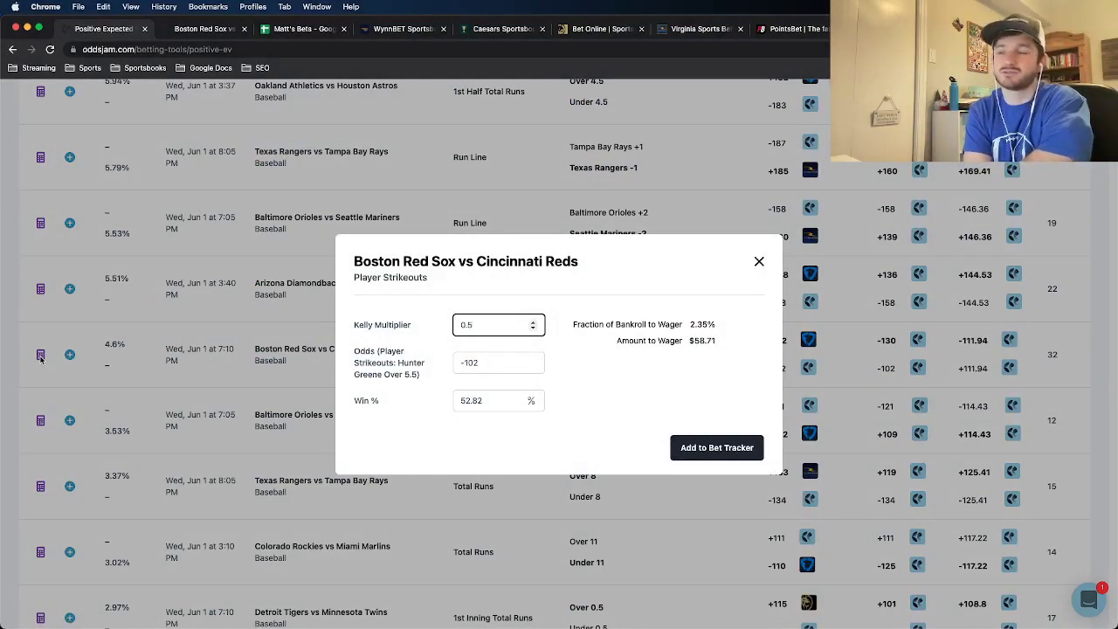
click(713, 345)
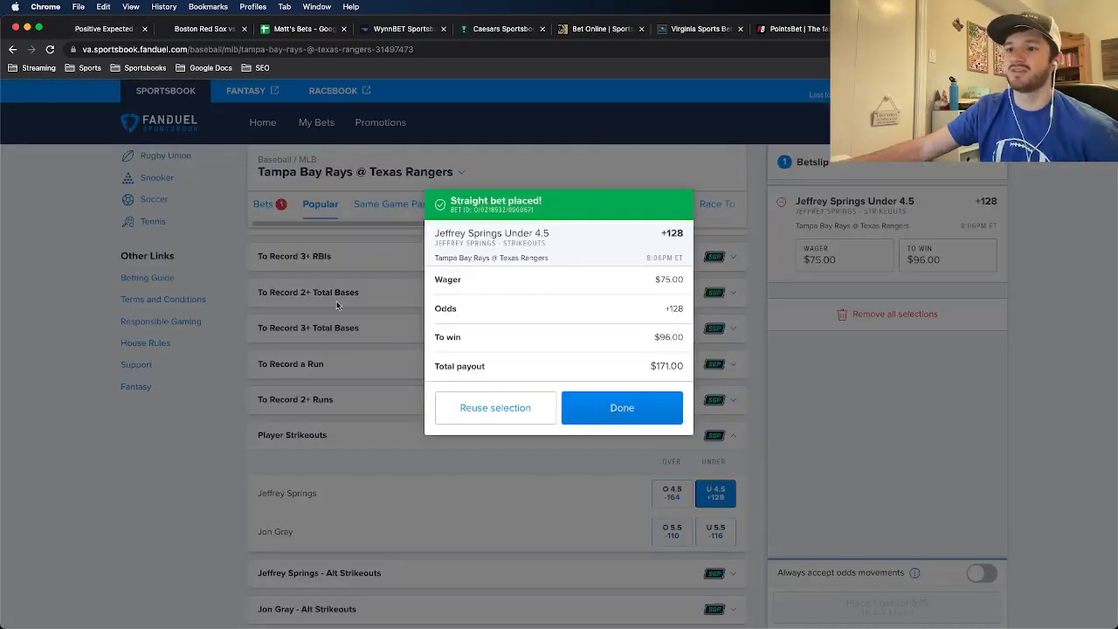
Step: At FanDuel, dismiss the placed-bet receipt and open the Cincinnati Reds @ Boston Red Sox game from the MLB games list
click(660, 399)
scroll(208, 234, up, 10)
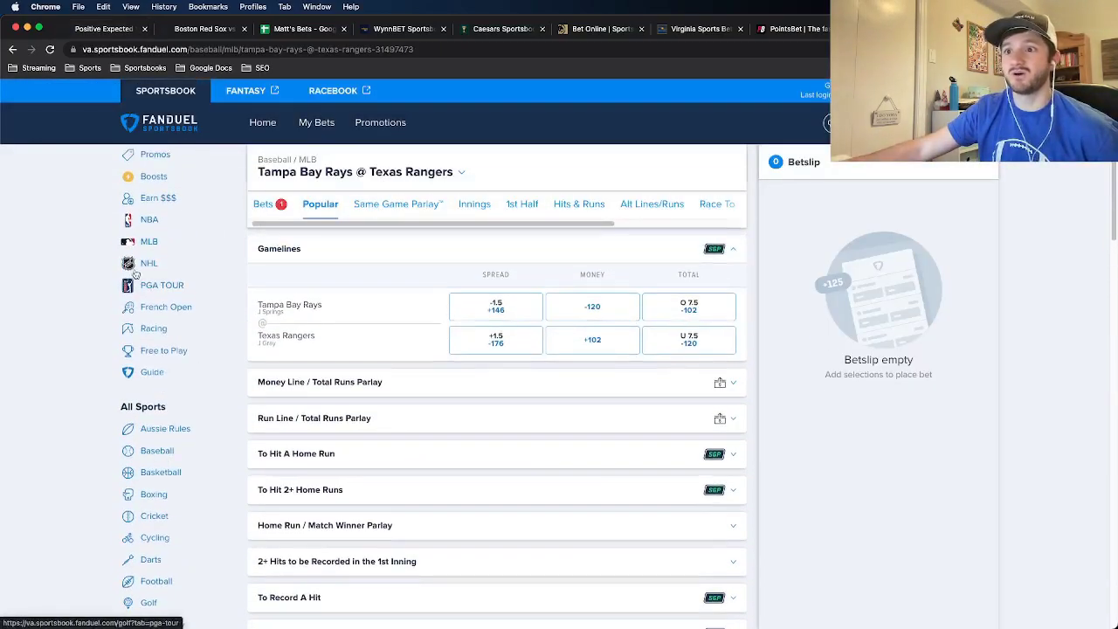
click(150, 242)
scroll(411, 384, down, 5)
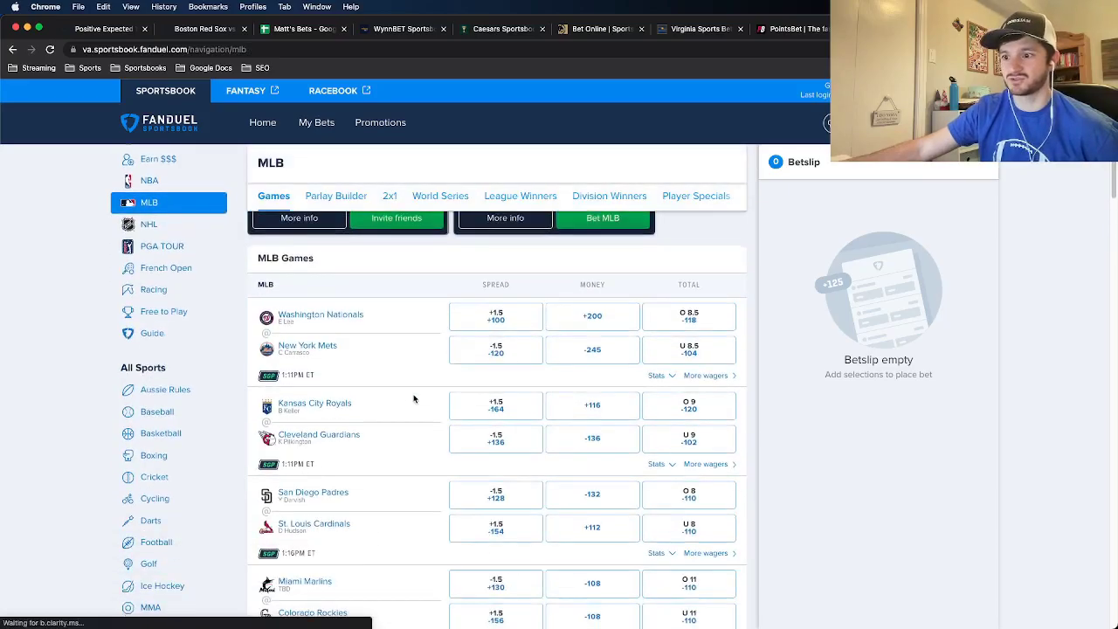
scroll(414, 400, down, 5)
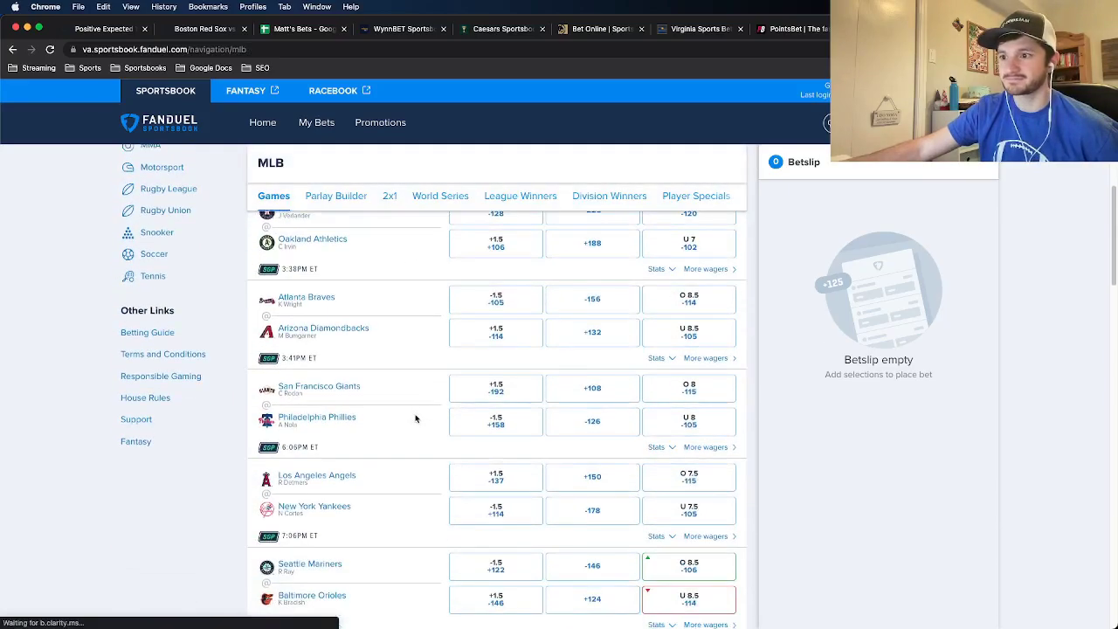
scroll(415, 421, down, 5)
click(394, 414)
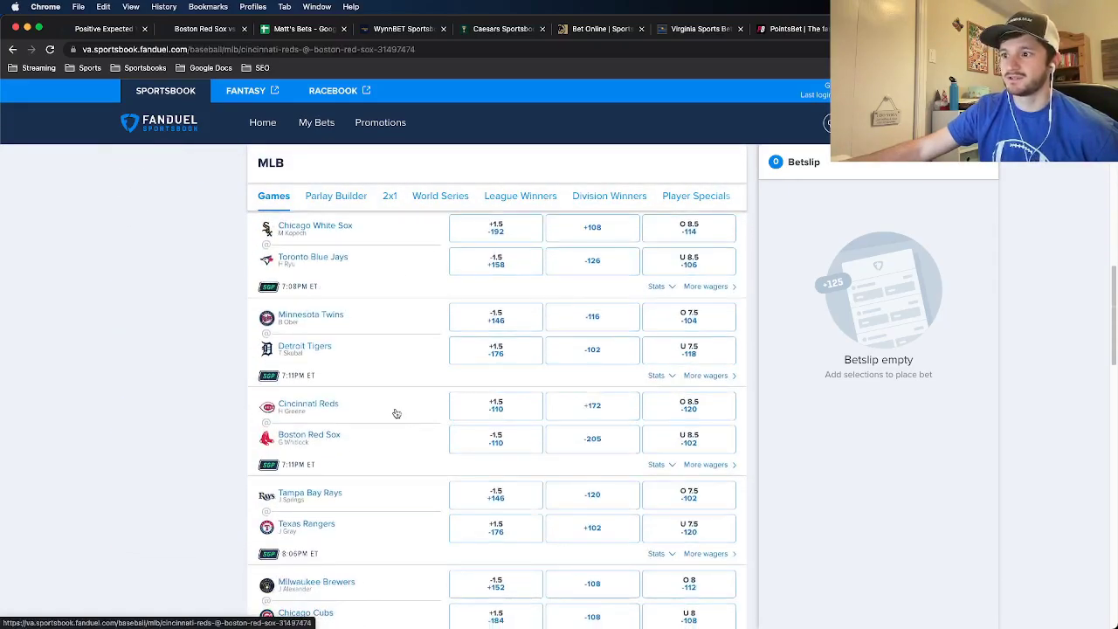
Step: Expand the game's Player Strikeouts market and add Hunter Greene Over 5.5 to the betslip
scroll(474, 439, down, 10)
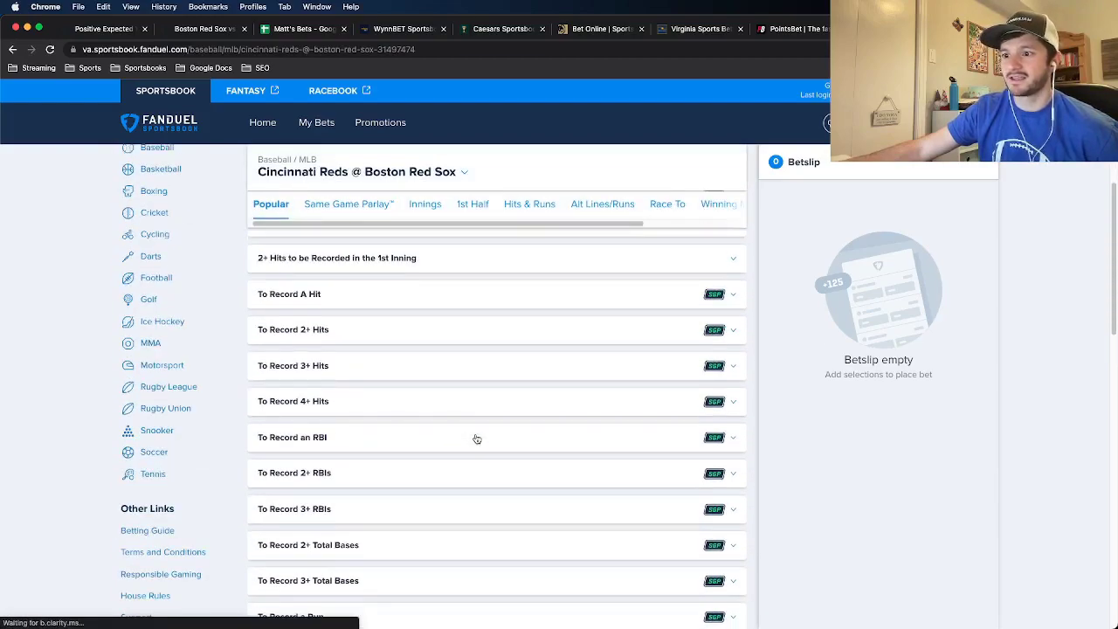
click(291, 323)
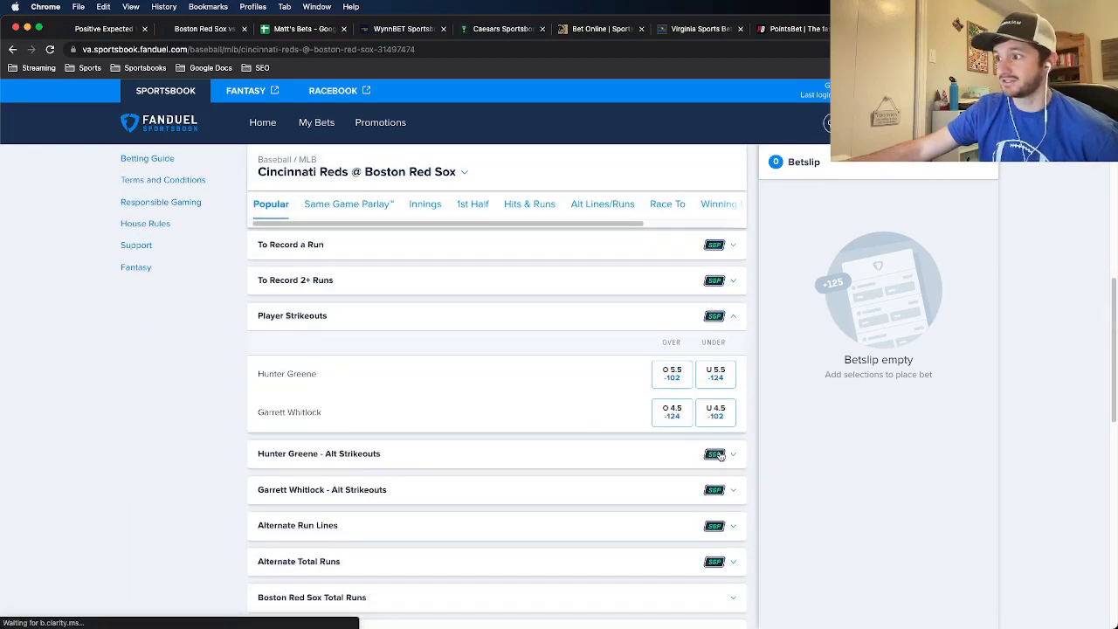
click(680, 375)
Step: Recheck the Kelly amount in OddsJam, then place the Hunter Greene Over 5.5 bet at FanDuel with a $60 wager
click(105, 29)
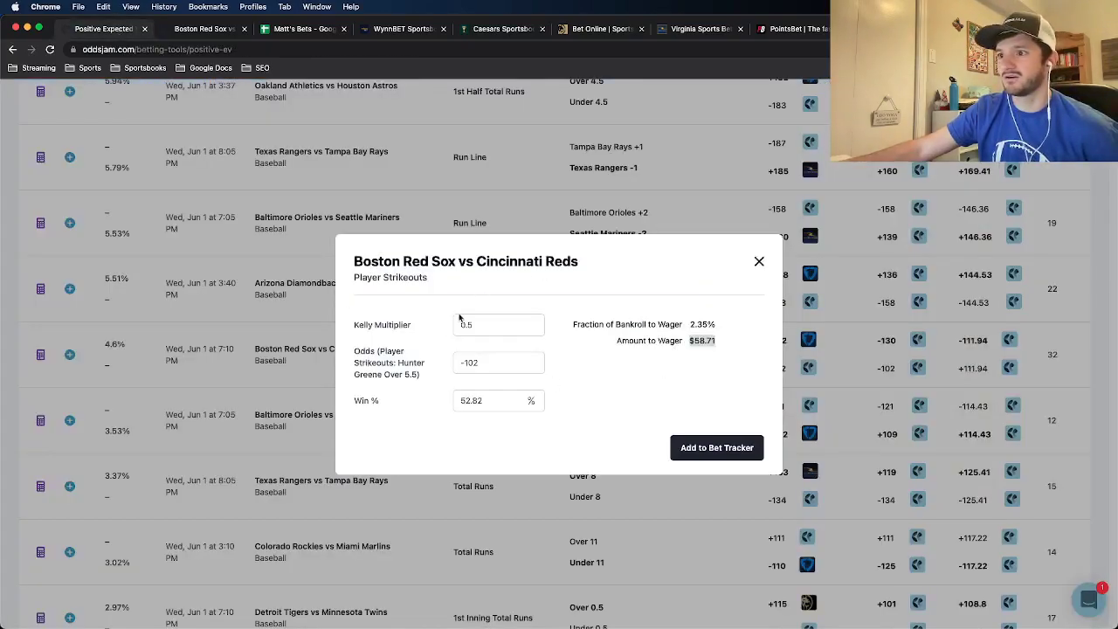
key(ctrl+Tab)
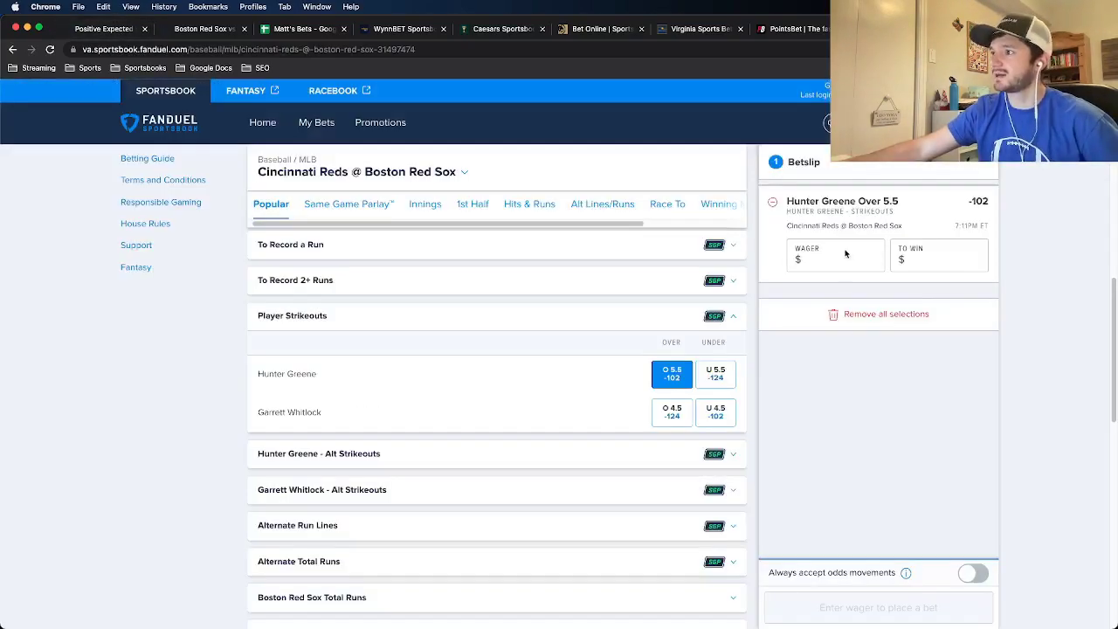
click(846, 254)
text(60)
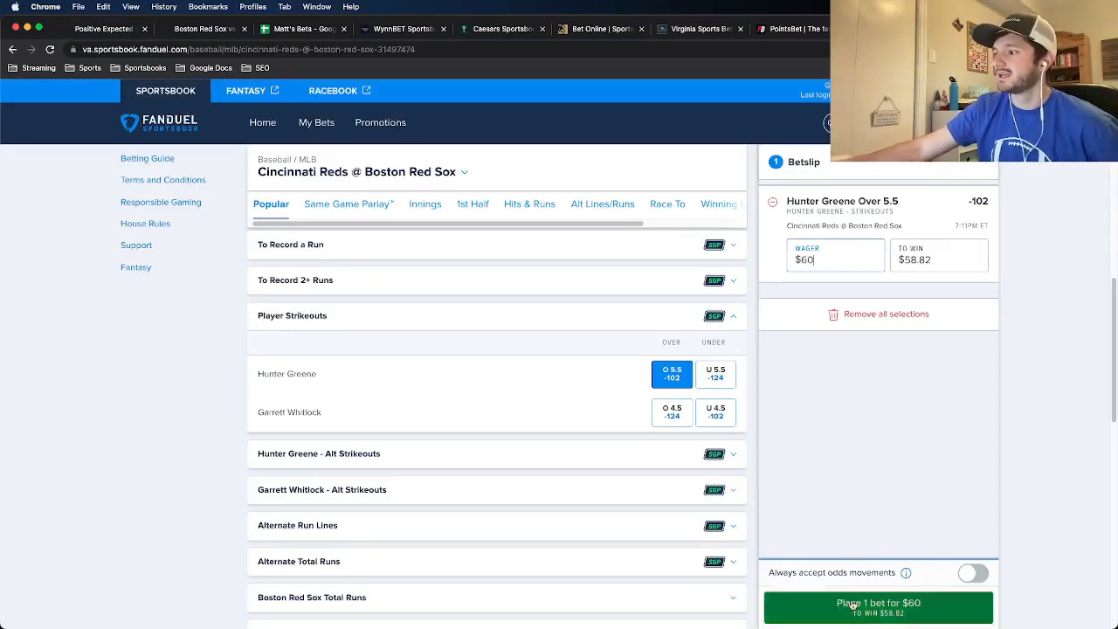
click(851, 602)
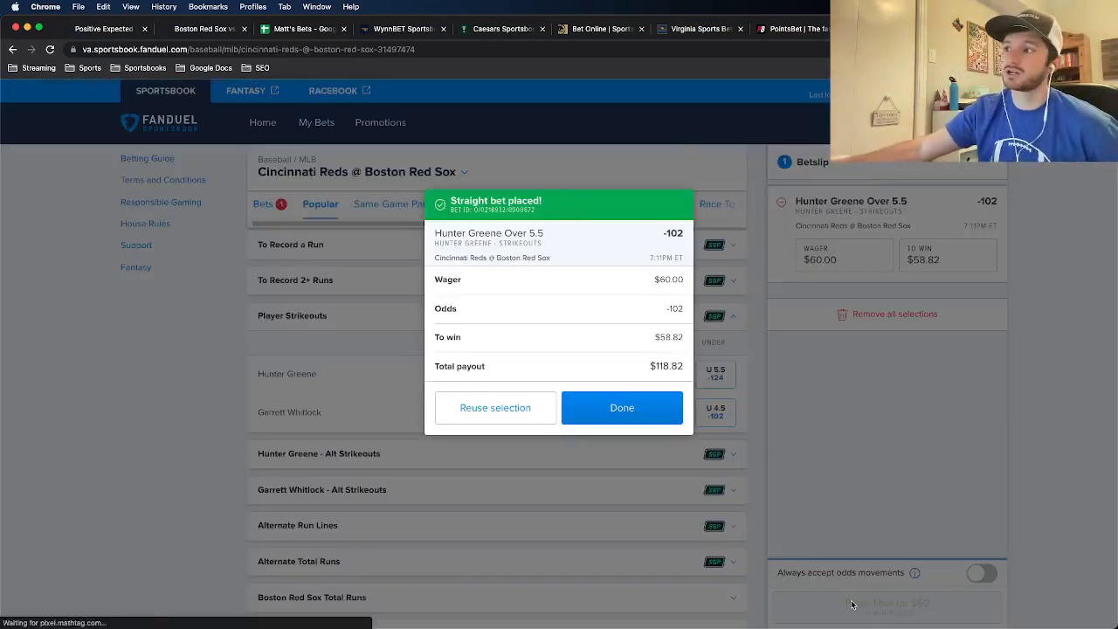
Step: Back in OddsJam, add the Hunter Greene Over 5.5 FanDuel bet to the Bet Tracker with 60 staked and save it
click(101, 28)
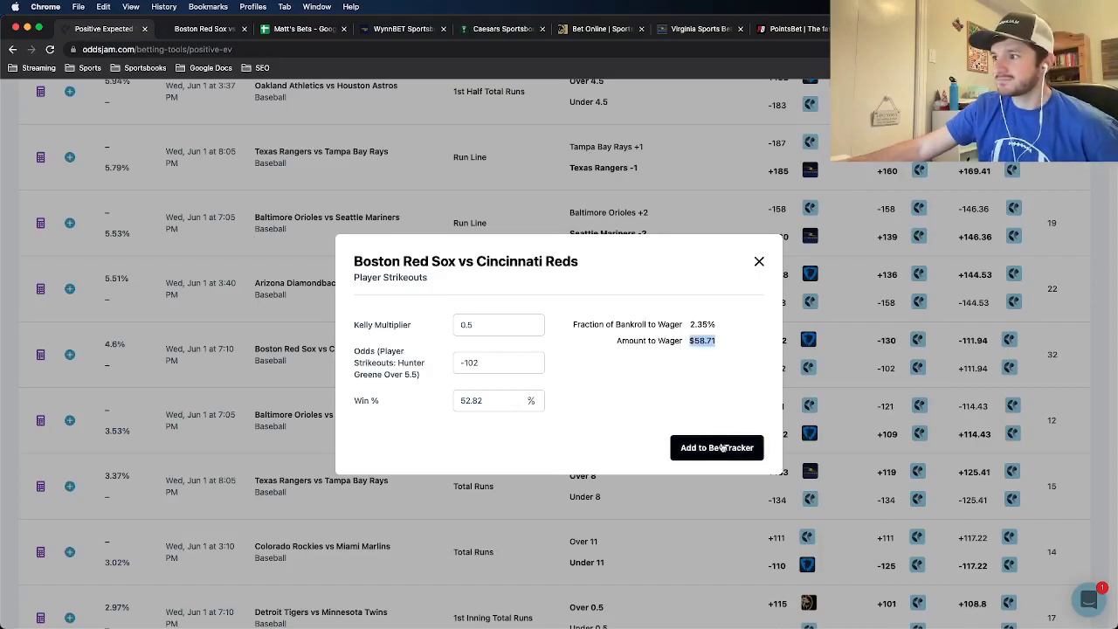
click(718, 447)
click(680, 325)
text(60)
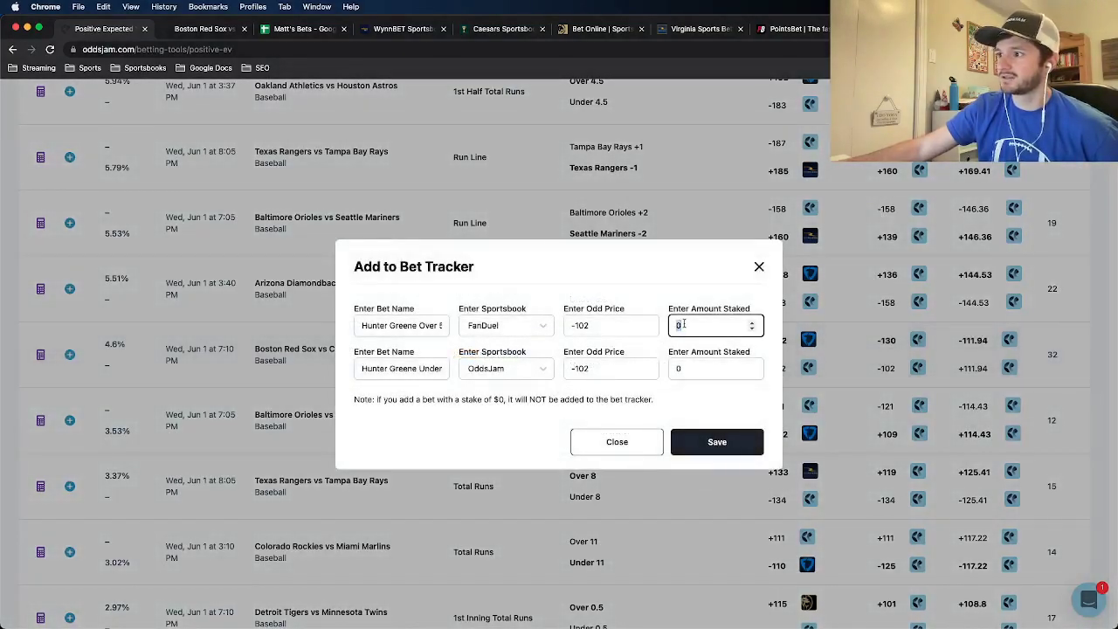
click(745, 432)
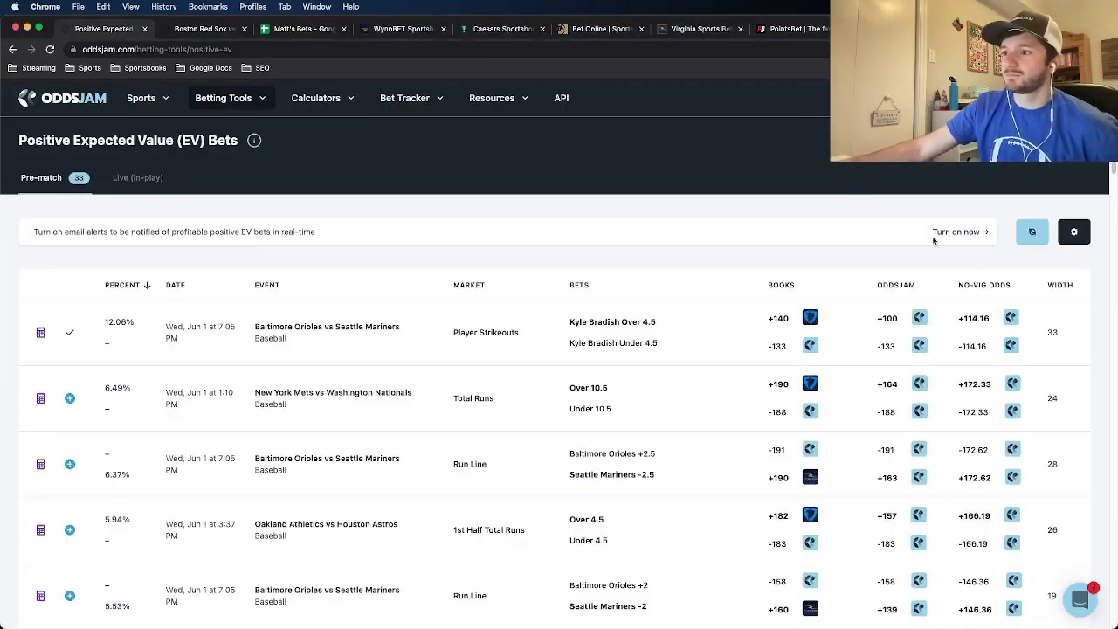
Step: Refresh the Positive EV list and search the page for "player" to step through the remaining player prop bets
click(1021, 234)
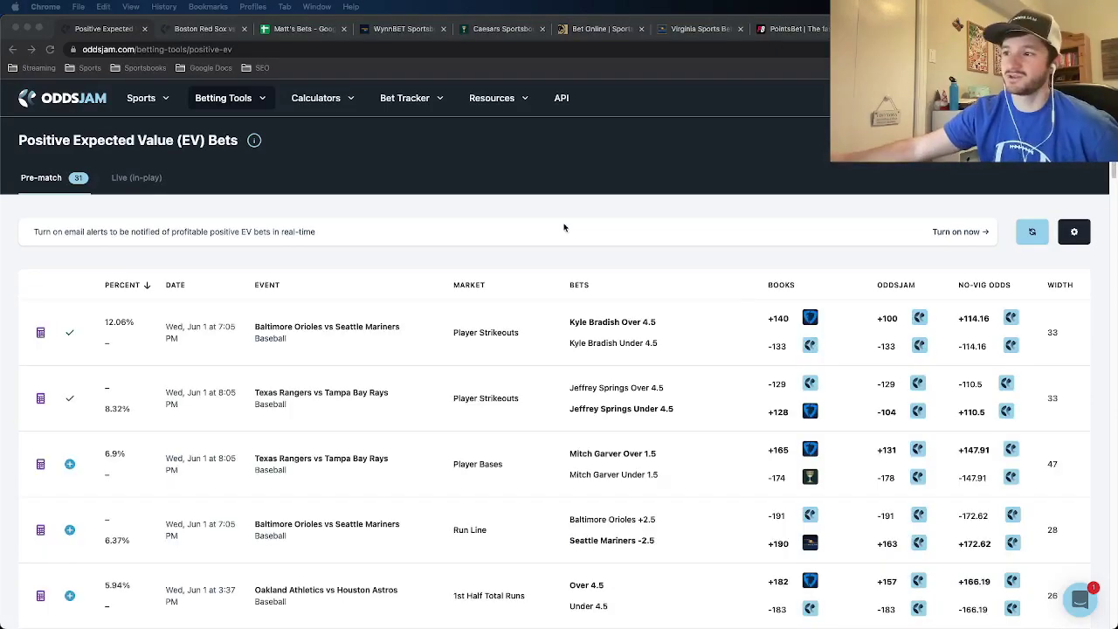
click(651, 332)
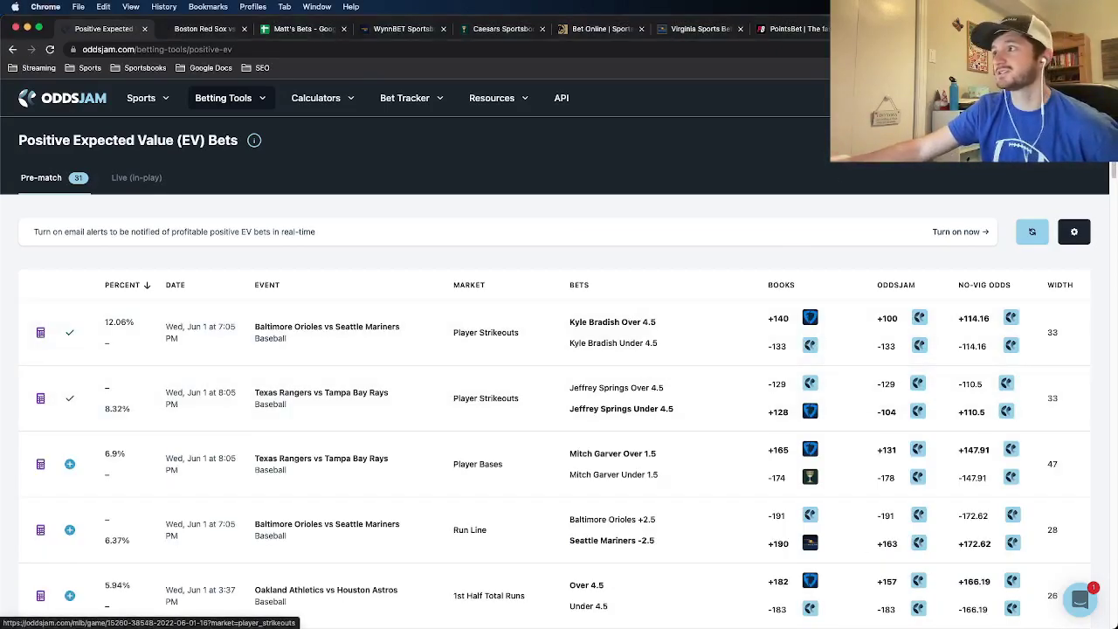
key(ctrl+f)
key(Return)
key(Return)
key(Return)
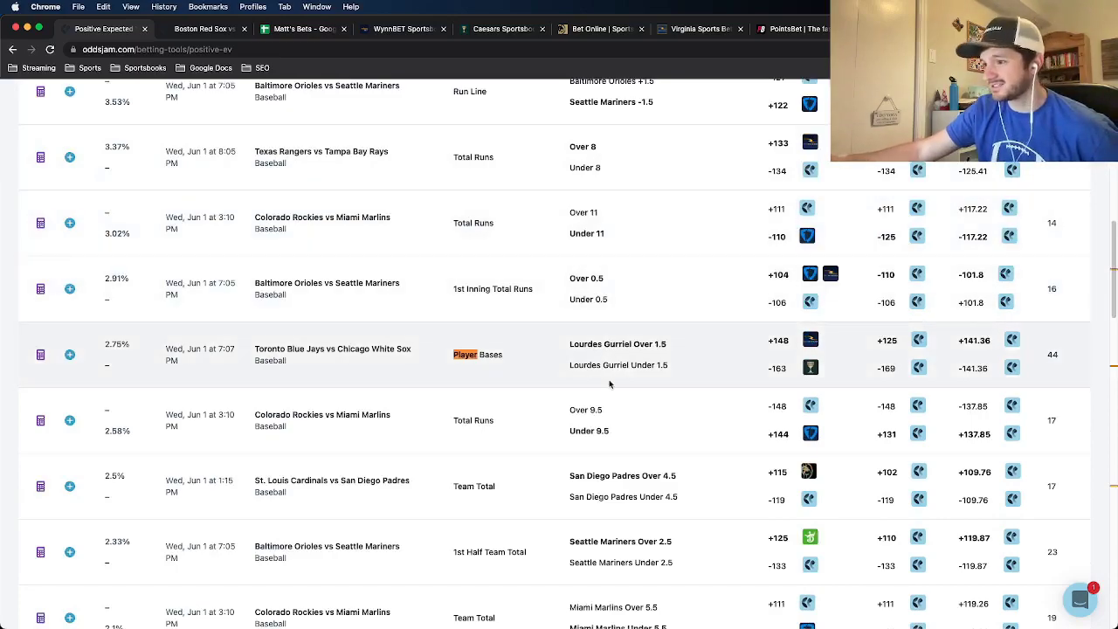
key(Return)
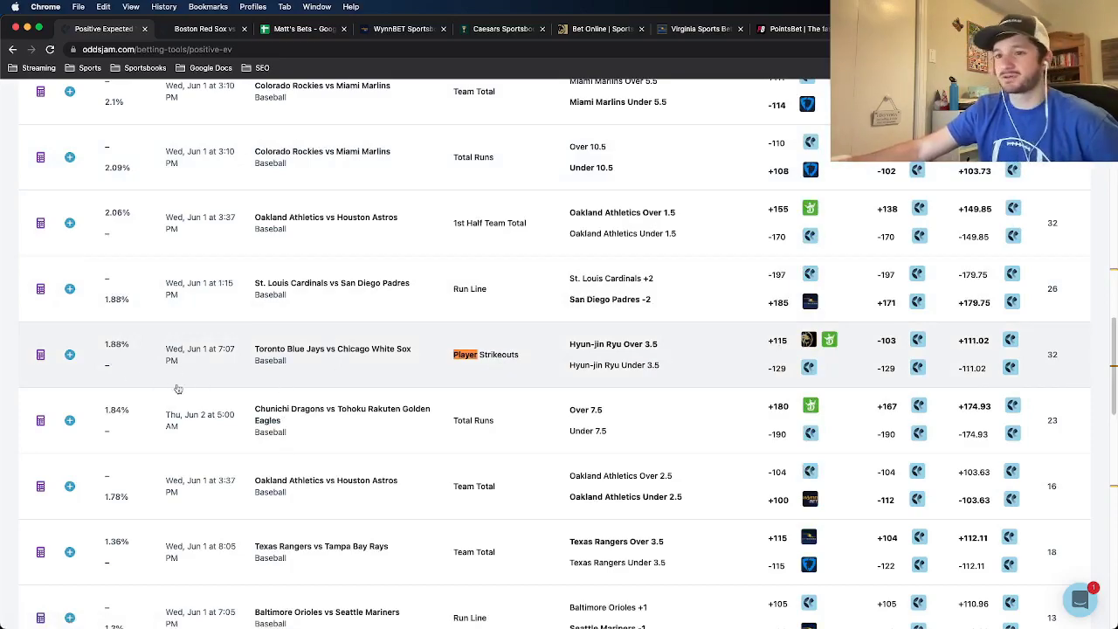
Step: Check the Kelly recommended wager for Hyun-jin Ryu Over 3.5 strikeouts and open that game's odds in a new tab
click(39, 357)
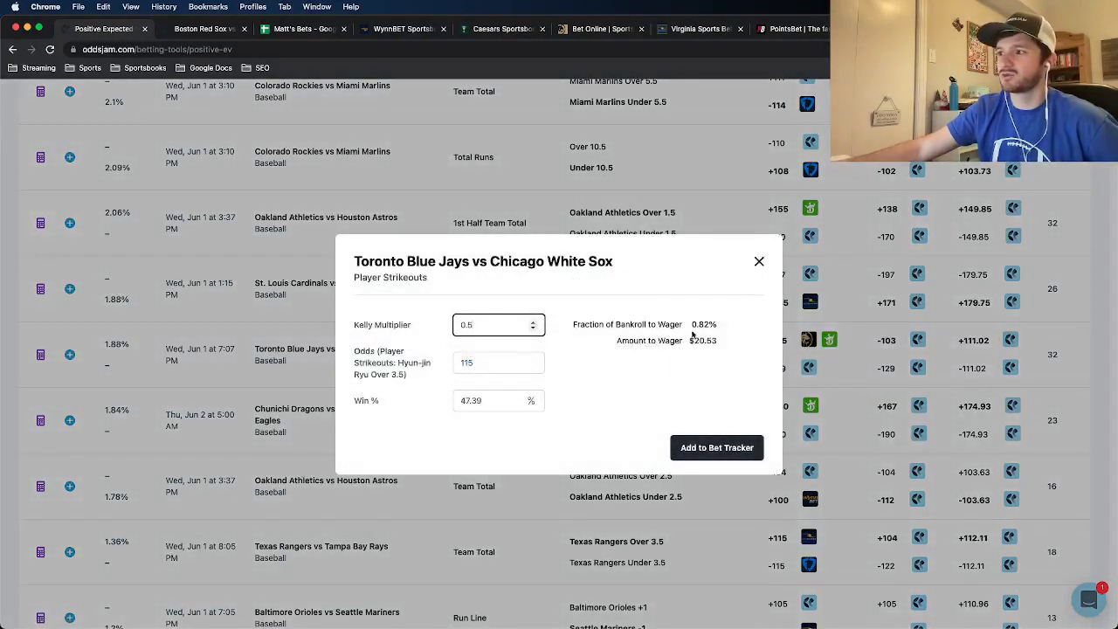
click(758, 263)
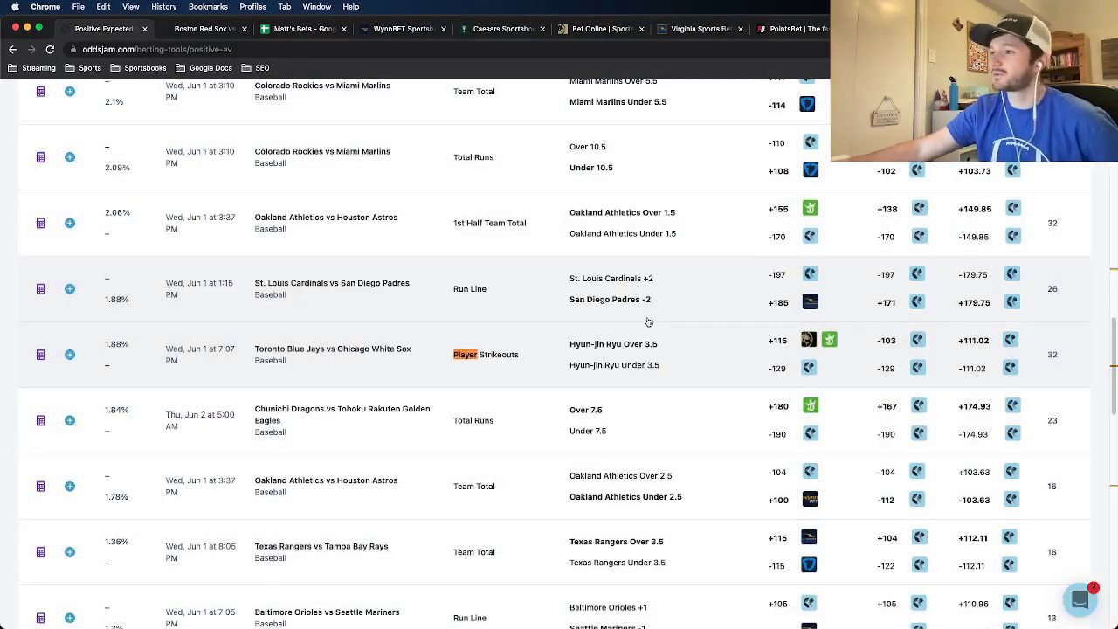
right_click(522, 356)
click(559, 364)
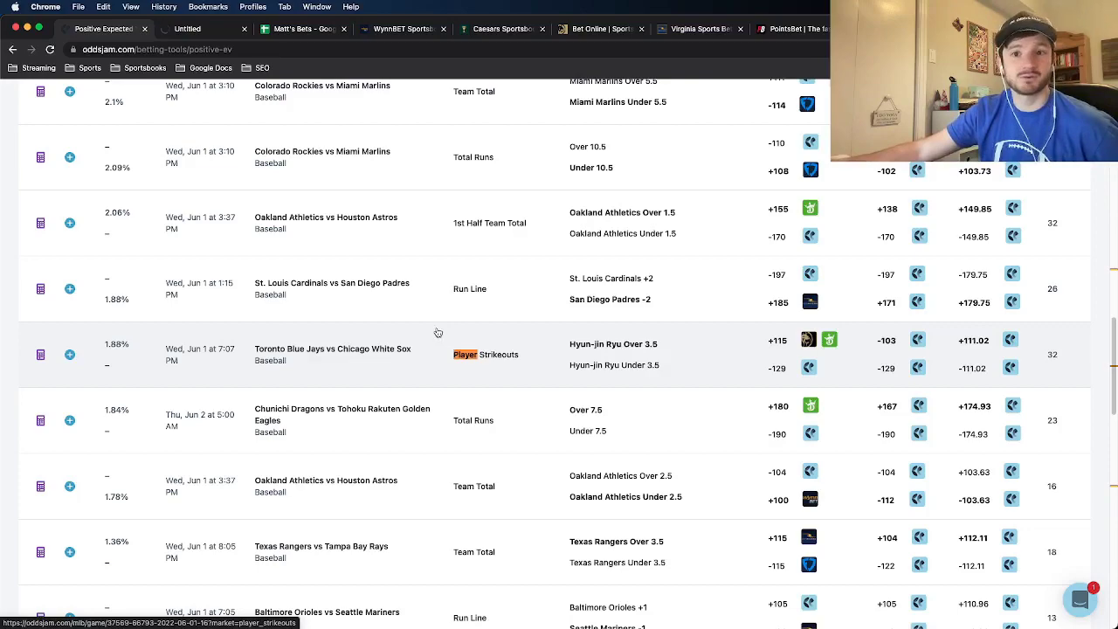
Step: Compare the sportsbooks' Hyun-jin Ryu 3.5 strikeout prices on the Toronto Blue Jays vs Chicago White Sox odds page
click(185, 29)
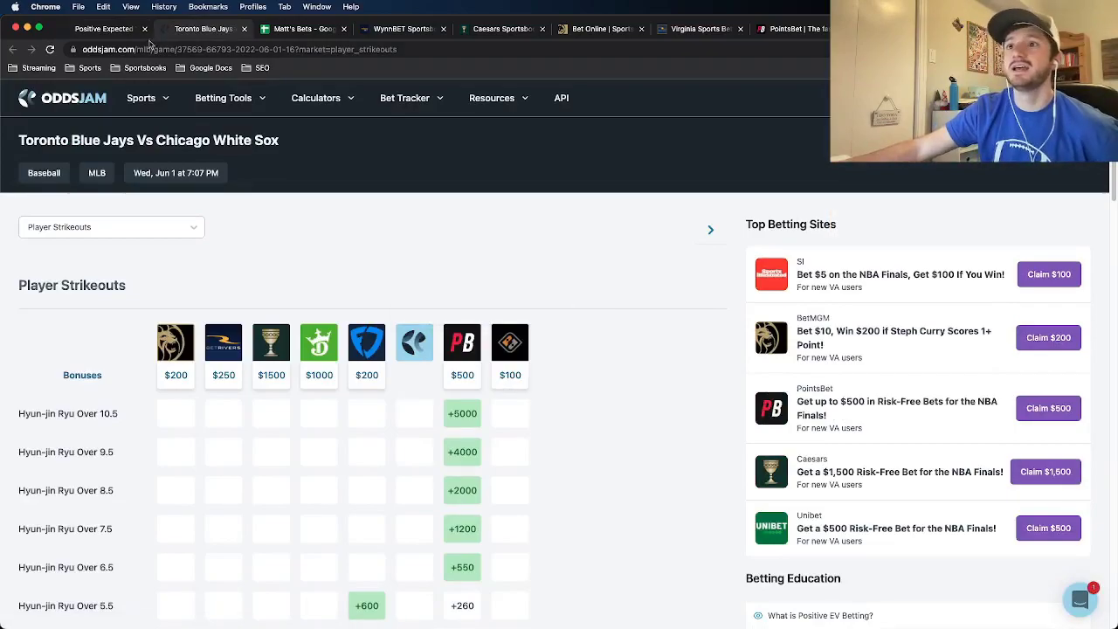
click(122, 28)
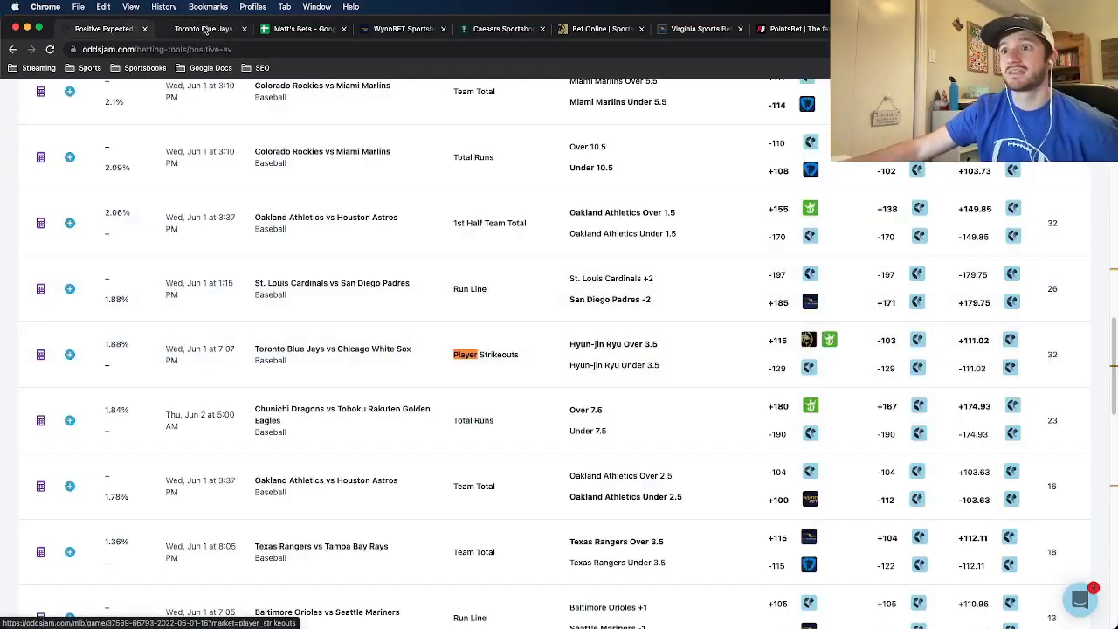
click(203, 29)
scroll(289, 288, down, 5)
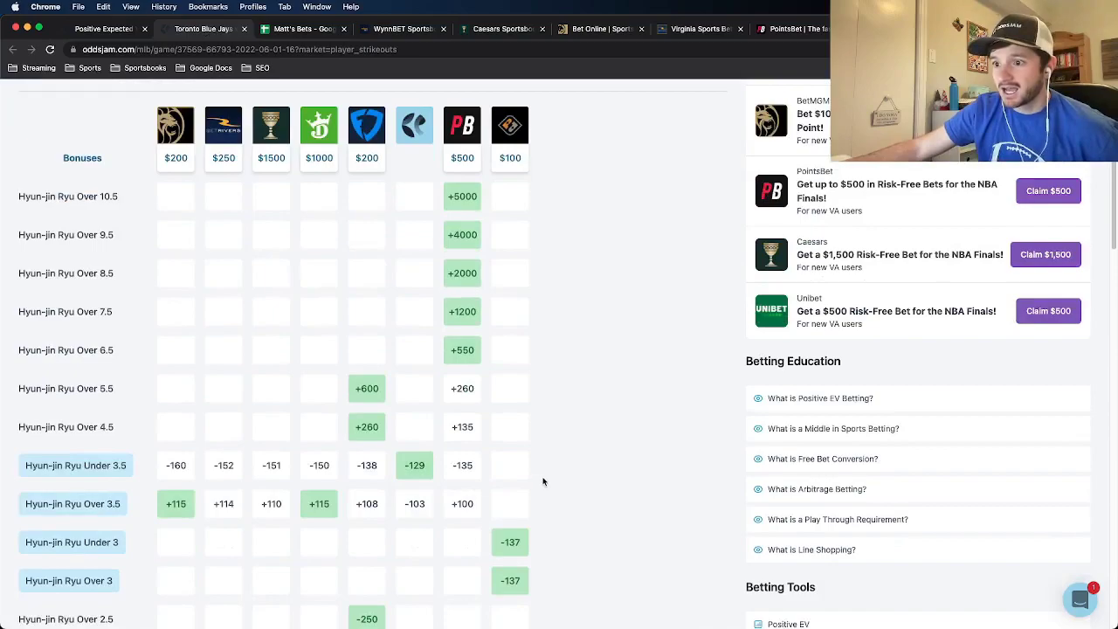
scroll(543, 481, down, 1)
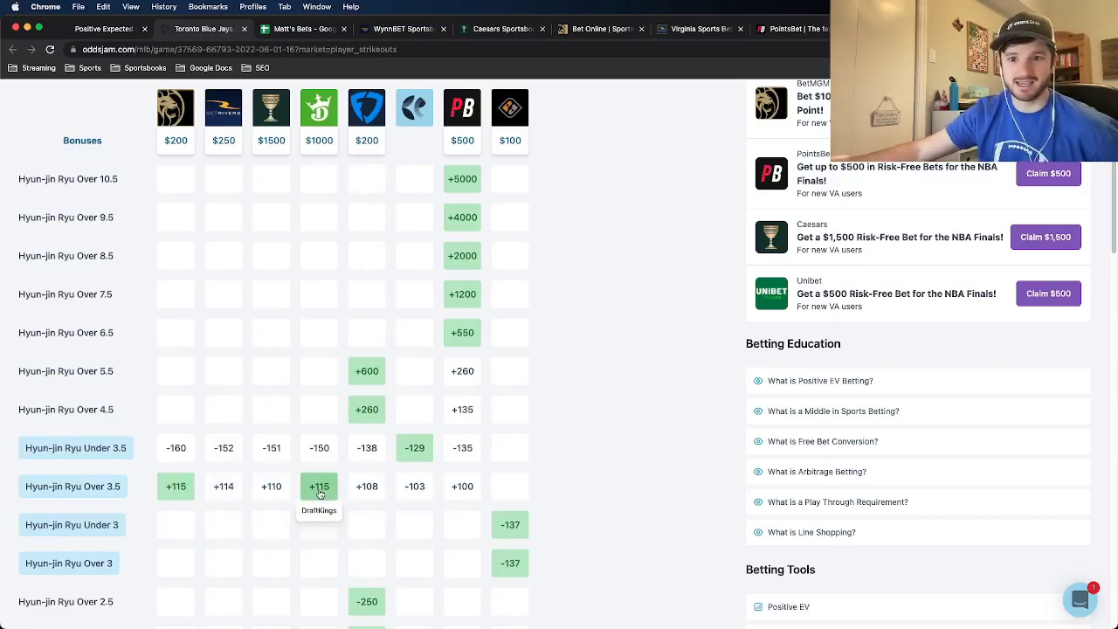
Step: Revisit the top bets in the Positive EV list, then switch to the Google Sheets bets spreadsheet and review the MLB bet history
click(116, 30)
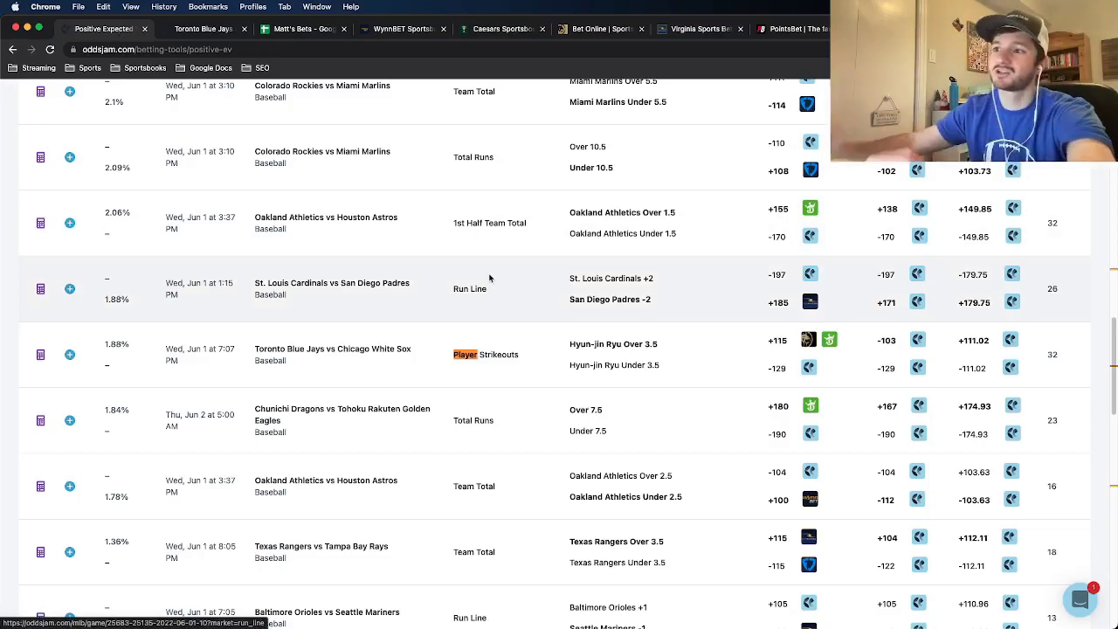
scroll(551, 344, up, 15)
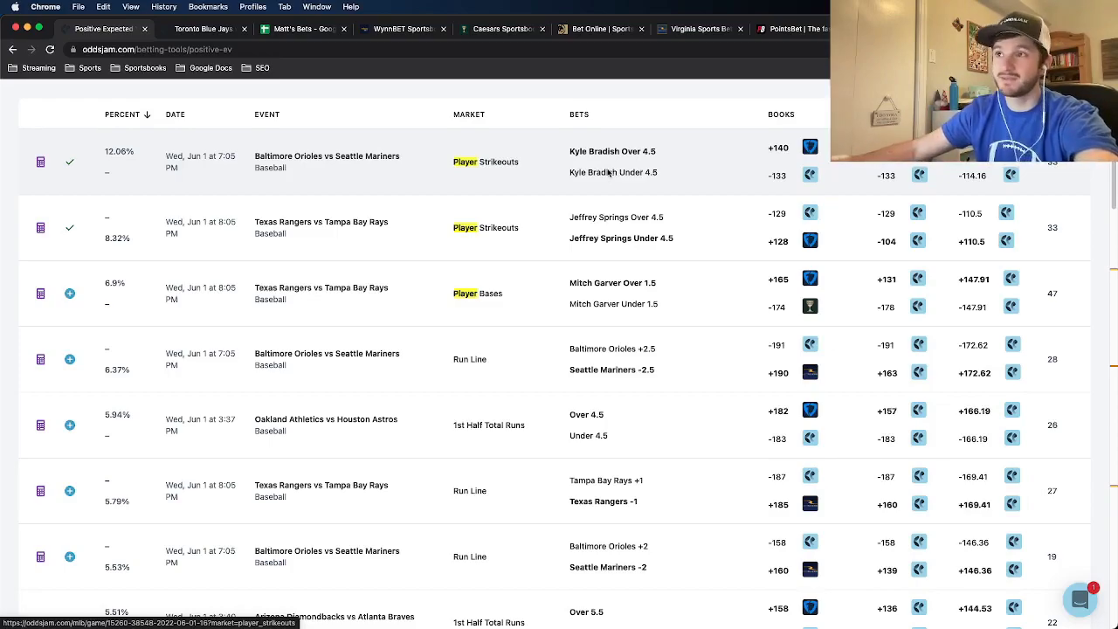
click(301, 29)
scroll(357, 427, down, 5)
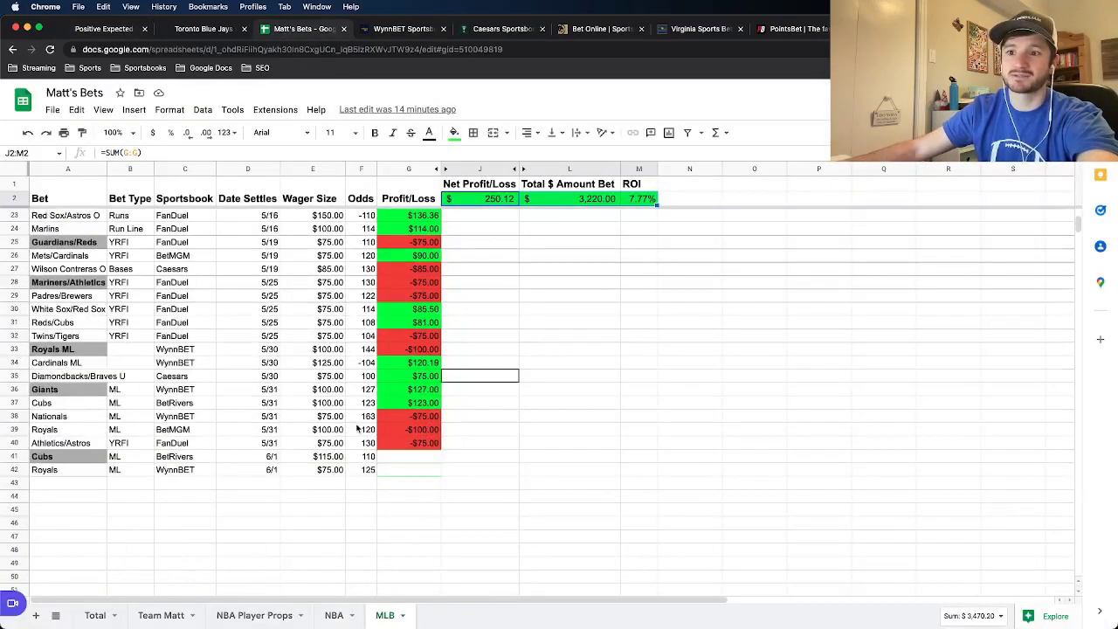
scroll(363, 440, up, 5)
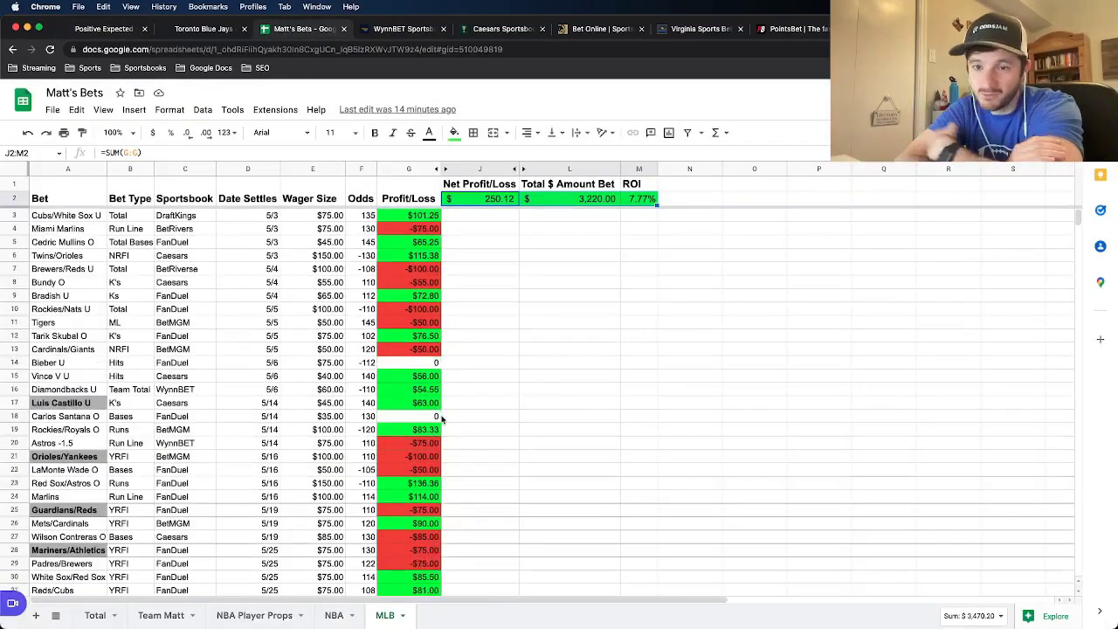